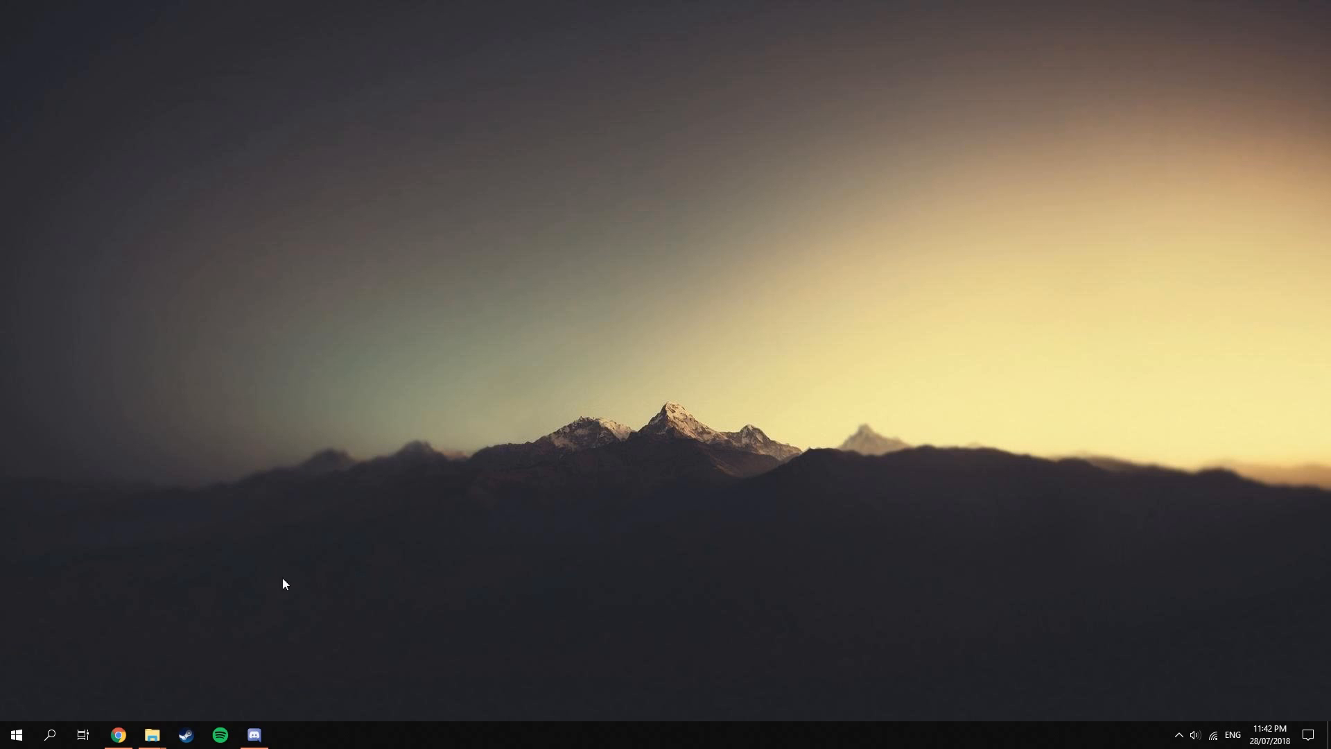
Switch to Chrome and download the Spawn MP Vehicles in SP 1.2 mod from GTA5-Mods.
left_click(125, 739)
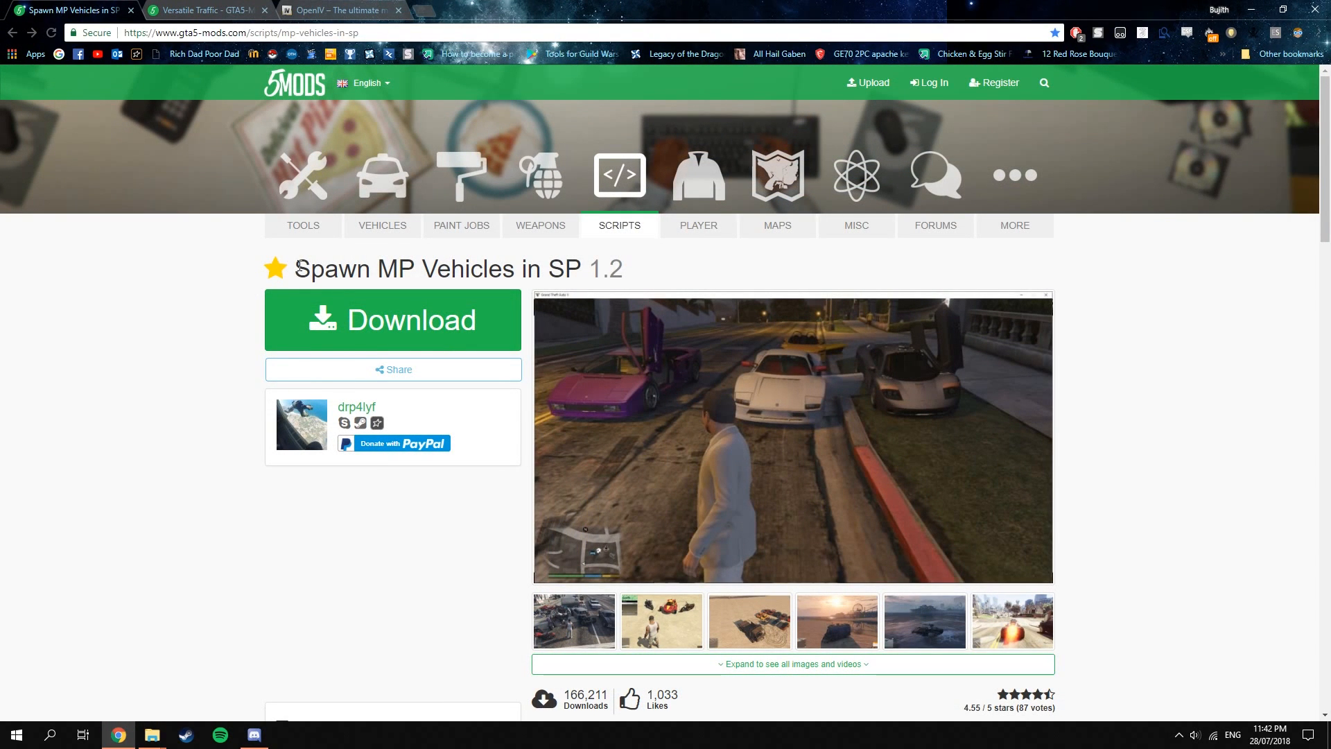
left_click_drag(298, 267, 645, 282)
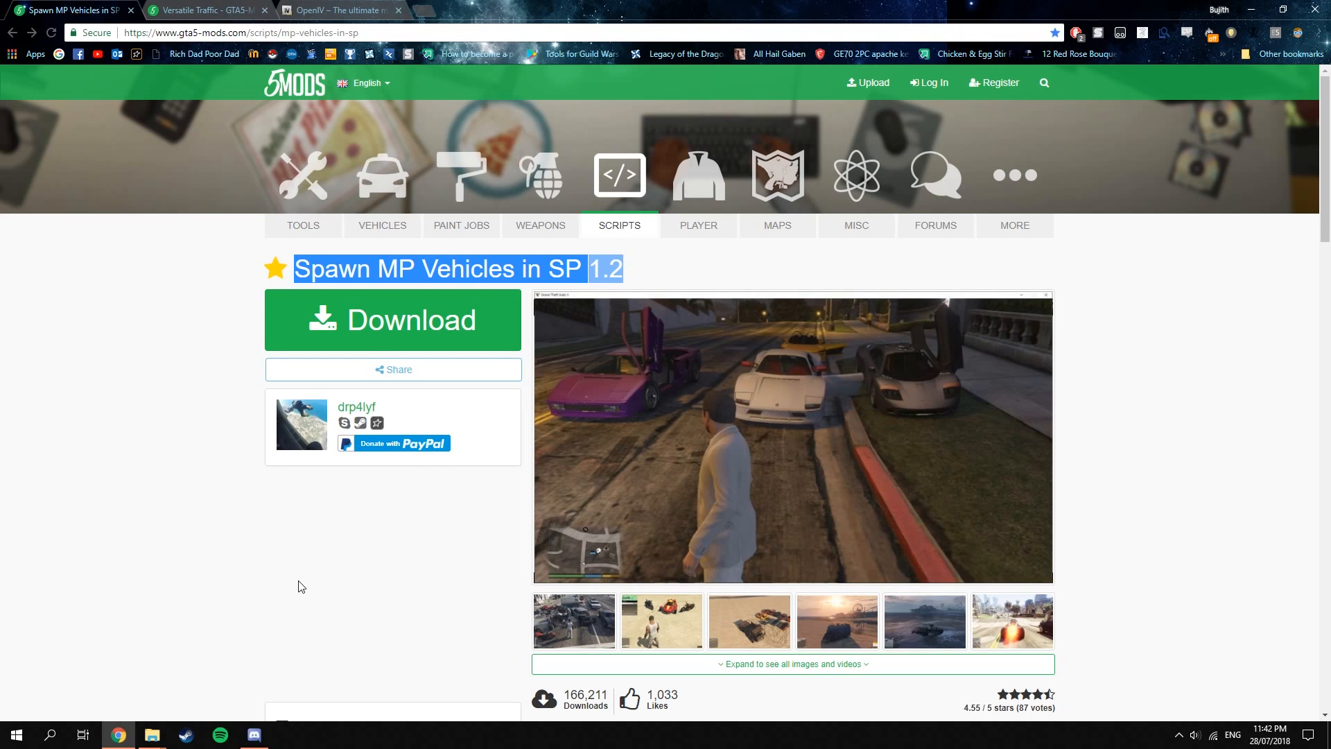
left_click(385, 324)
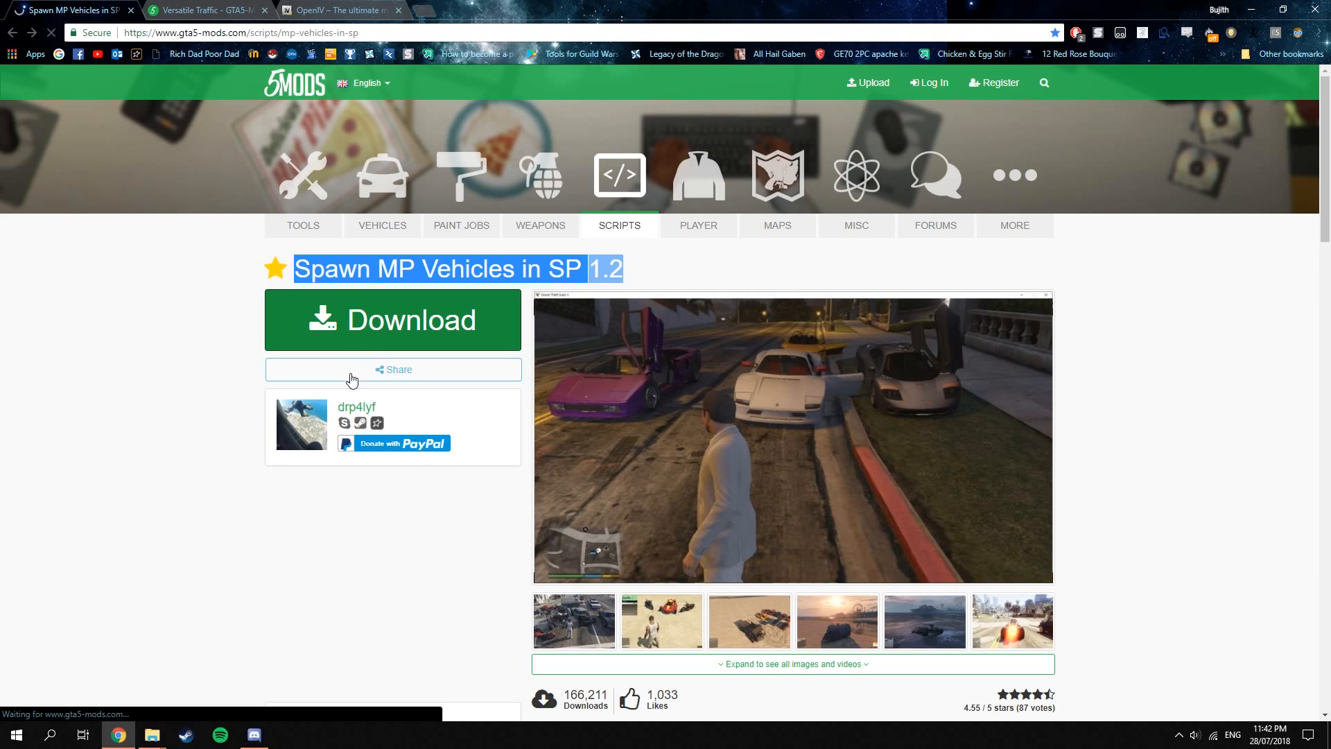
left_click(786, 366)
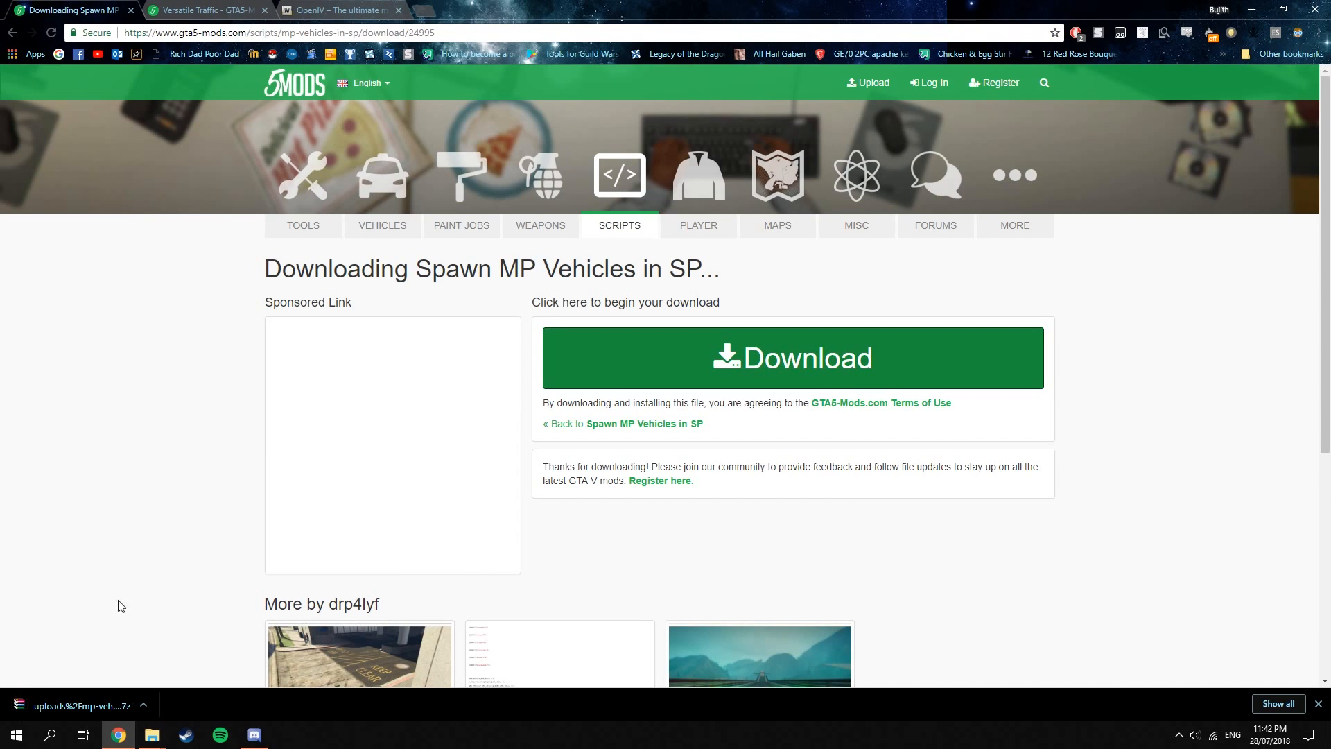
Open the downloaded MP vehicles archive in WinRAR, dismiss the licence reminder and select EnableMPCars.asi.
left_click(76, 705)
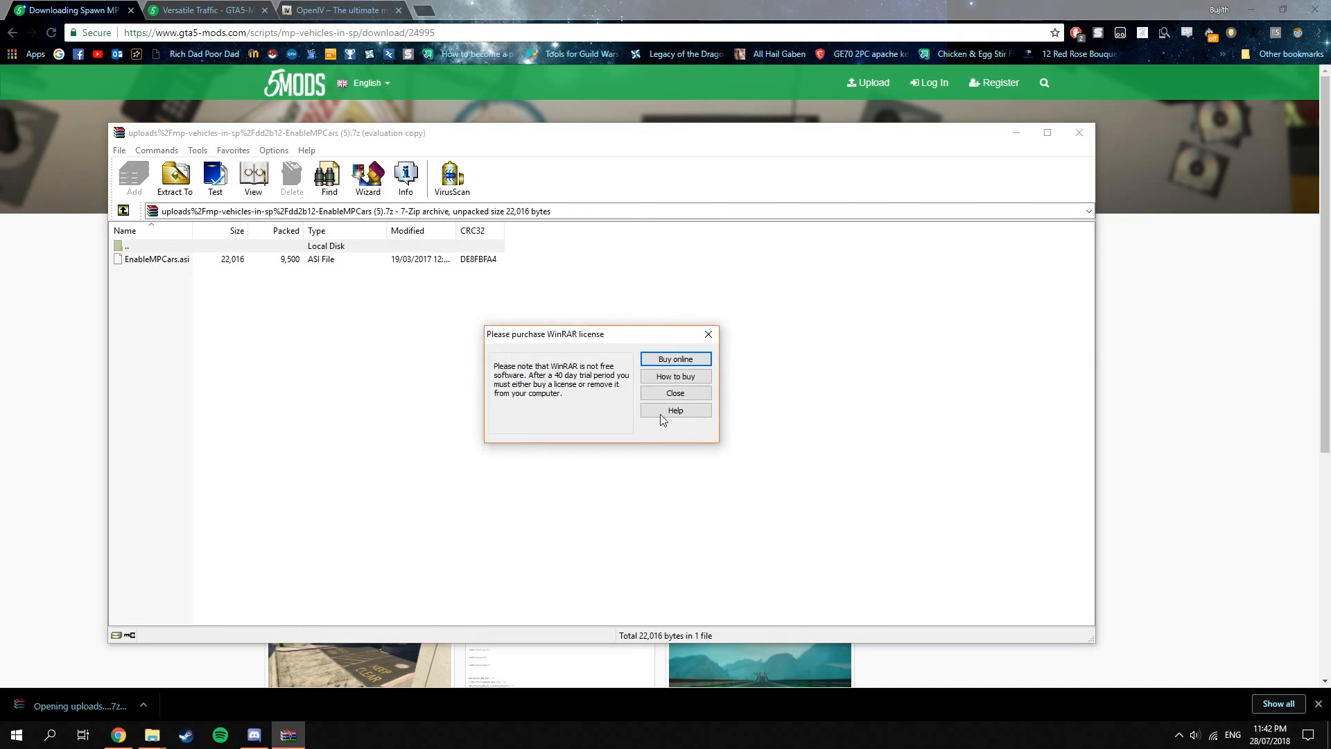
left_click(676, 394)
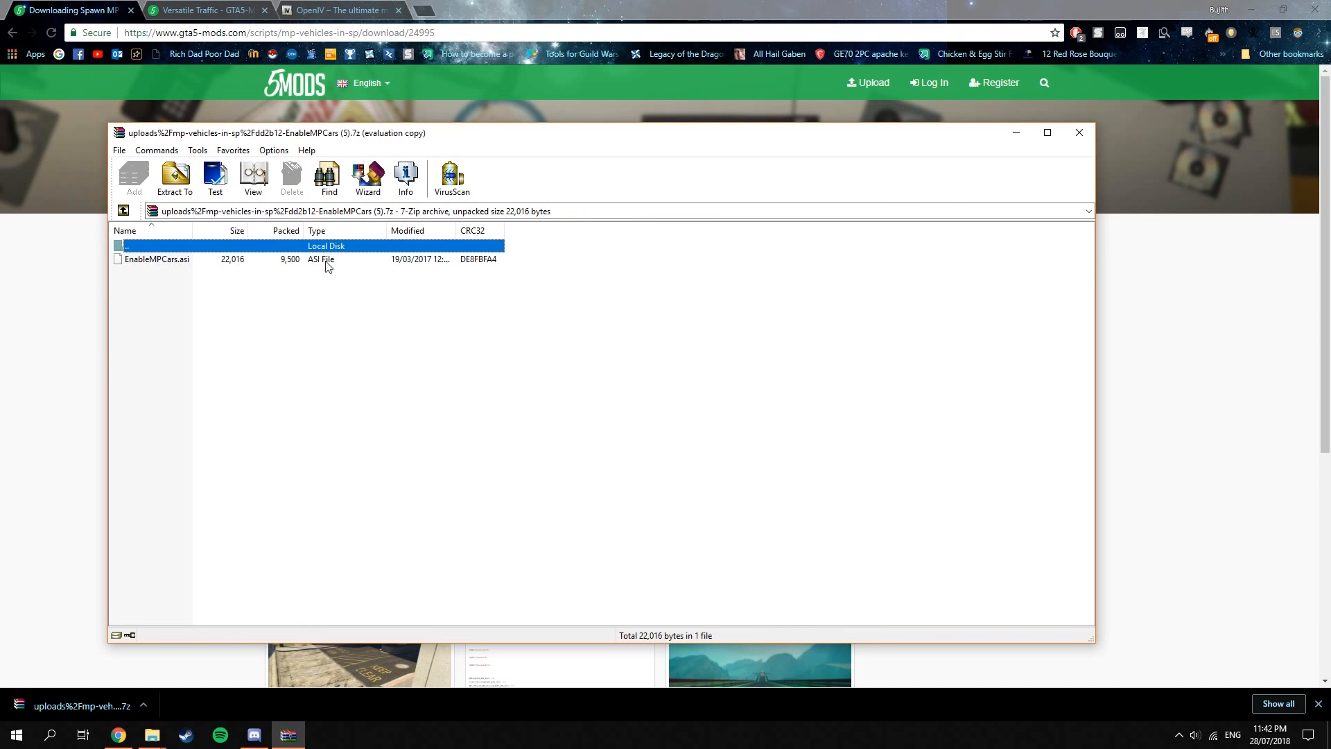
left_click(154, 262)
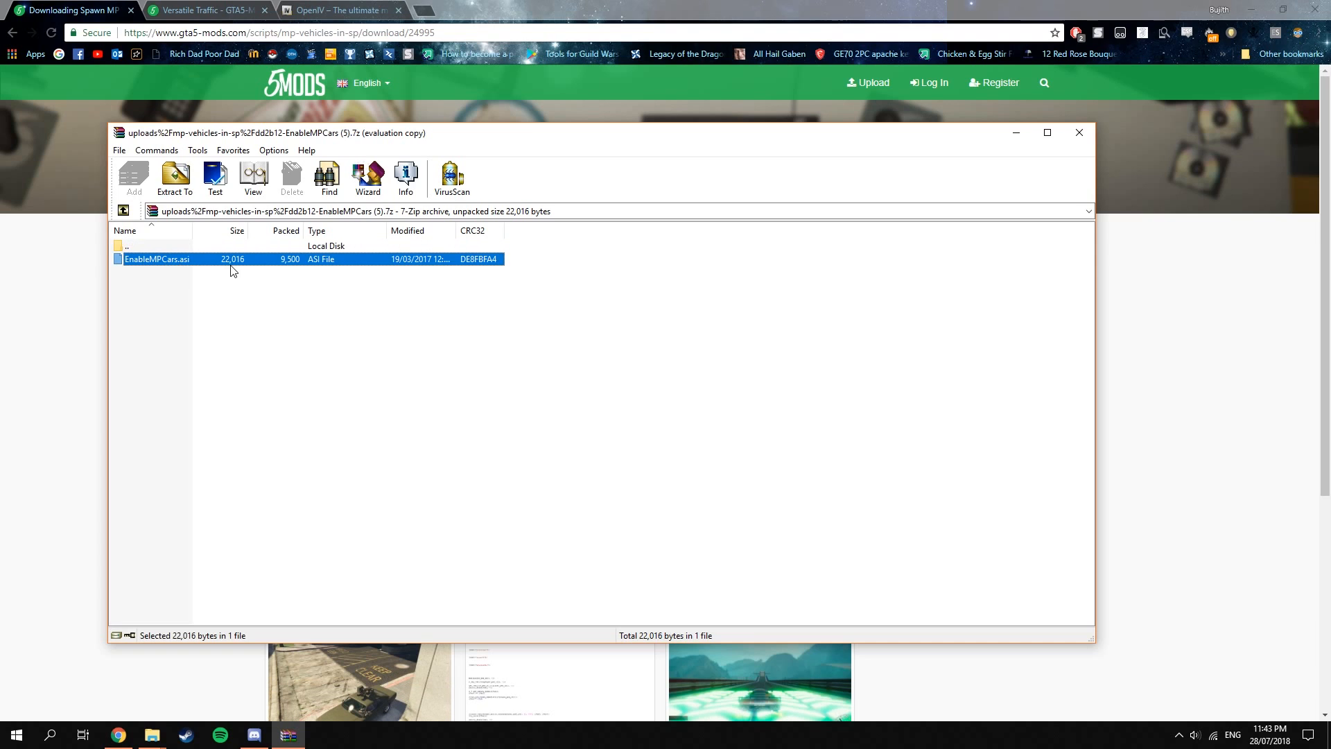
Copy EnableMPCars.asi from the archive into the Grand Theft Auto V folder on Local Disk (D:) and minimise the archive window.
mouse_move(156, 737)
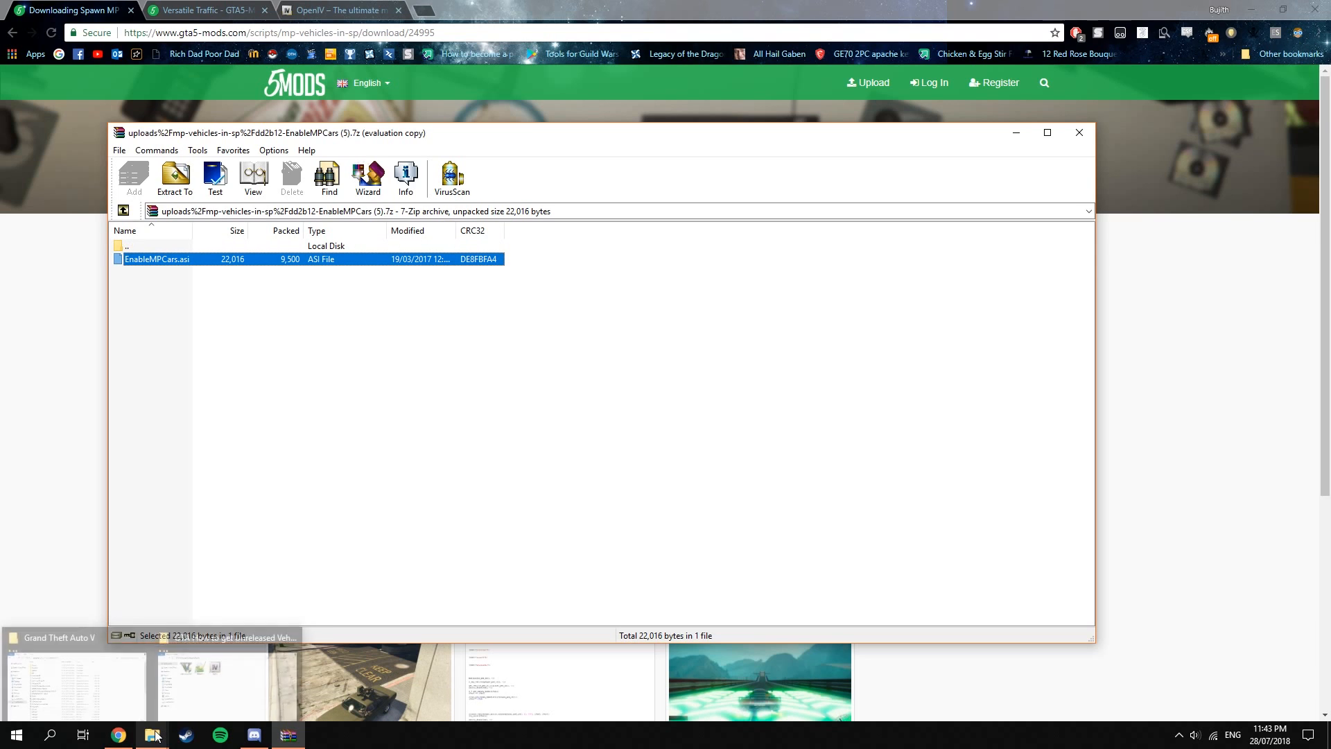
left_click(89, 681)
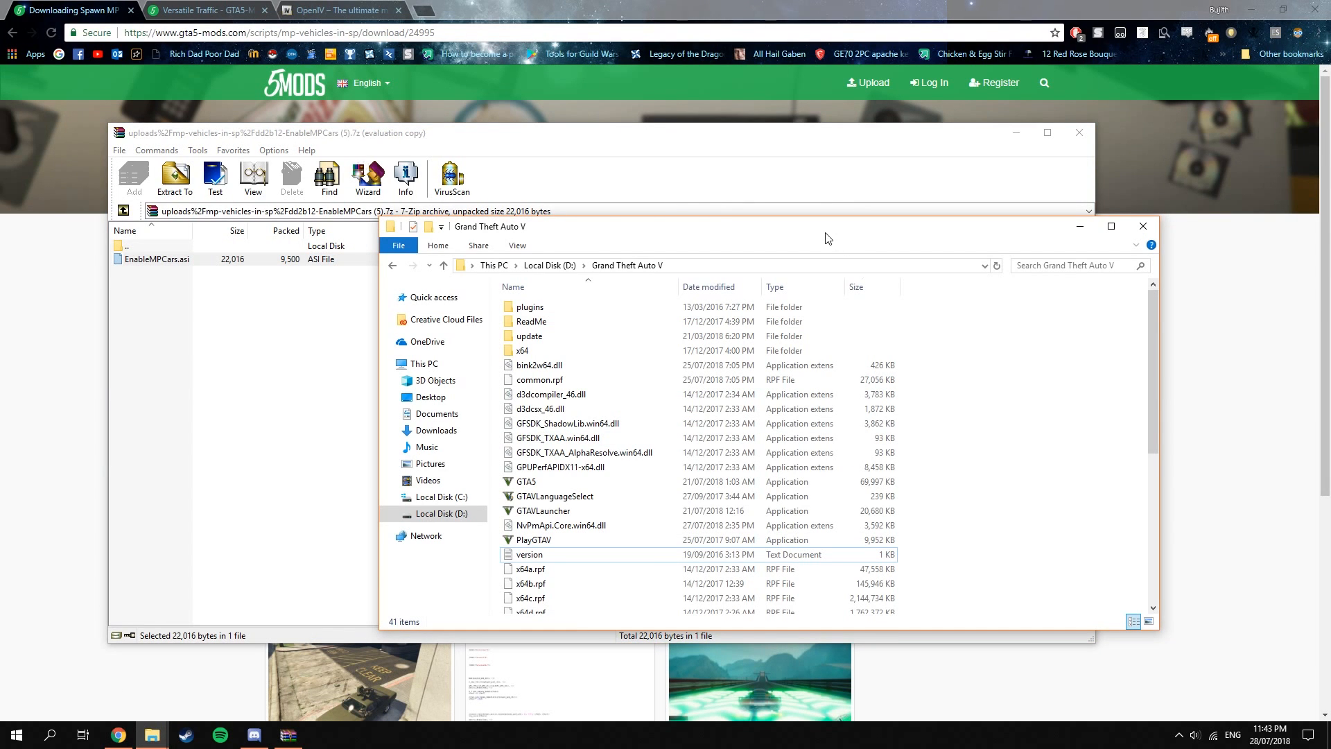
left_click_drag(825, 236, 1071, 203)
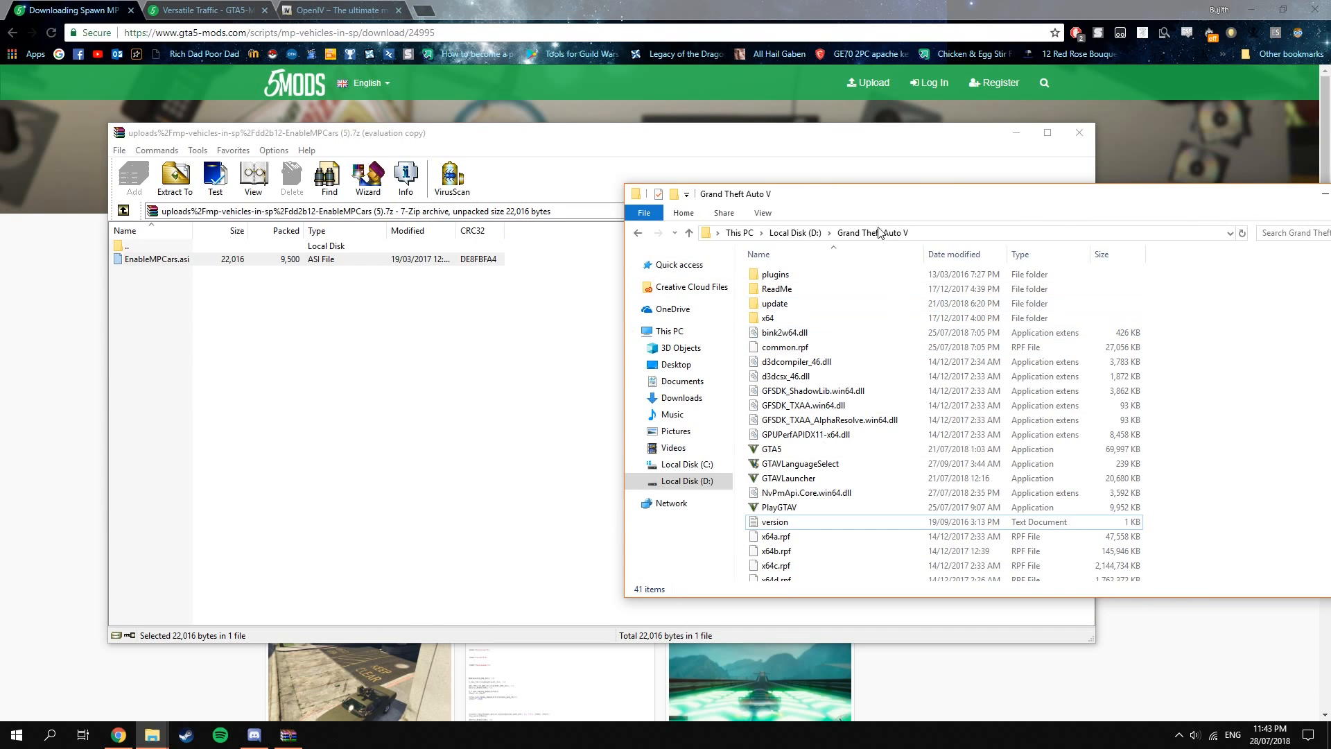
left_click_drag(886, 200, 798, 198)
left_click_drag(156, 256, 1084, 285)
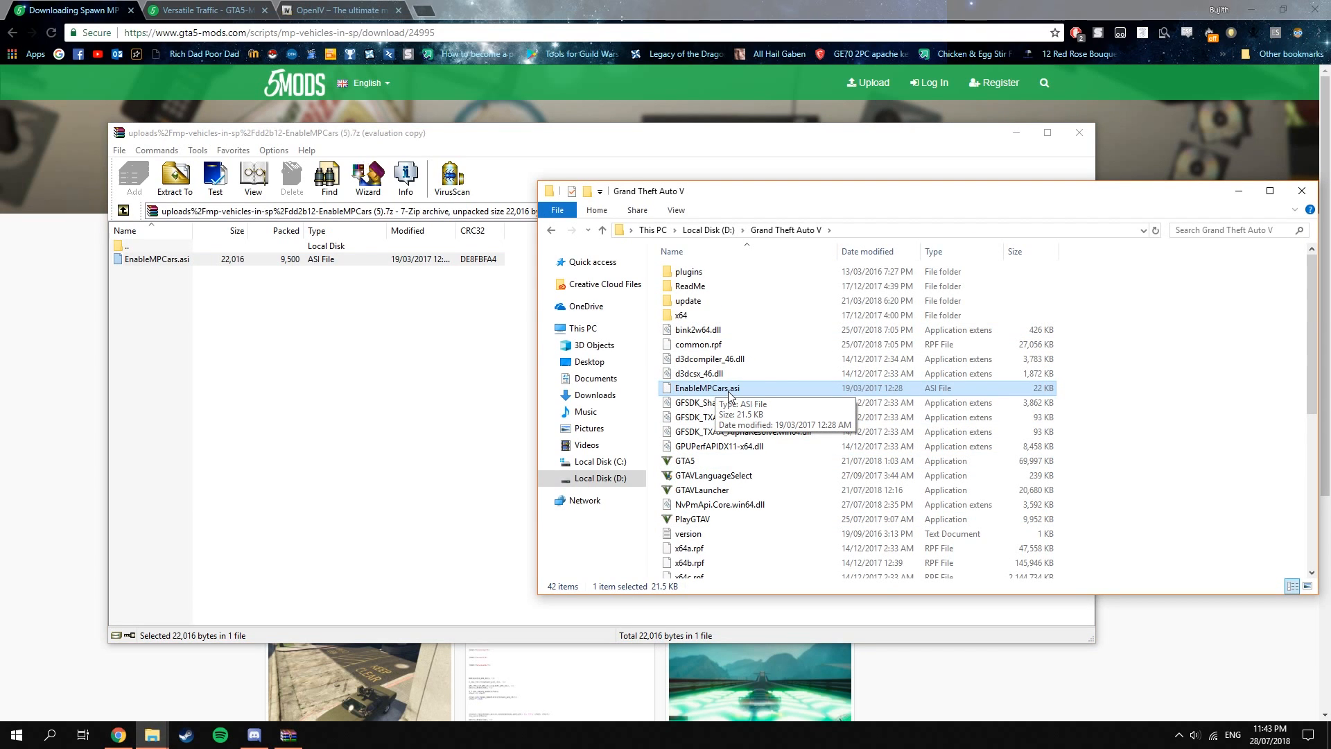
left_click(1017, 131)
left_click_drag(1047, 187, 988, 191)
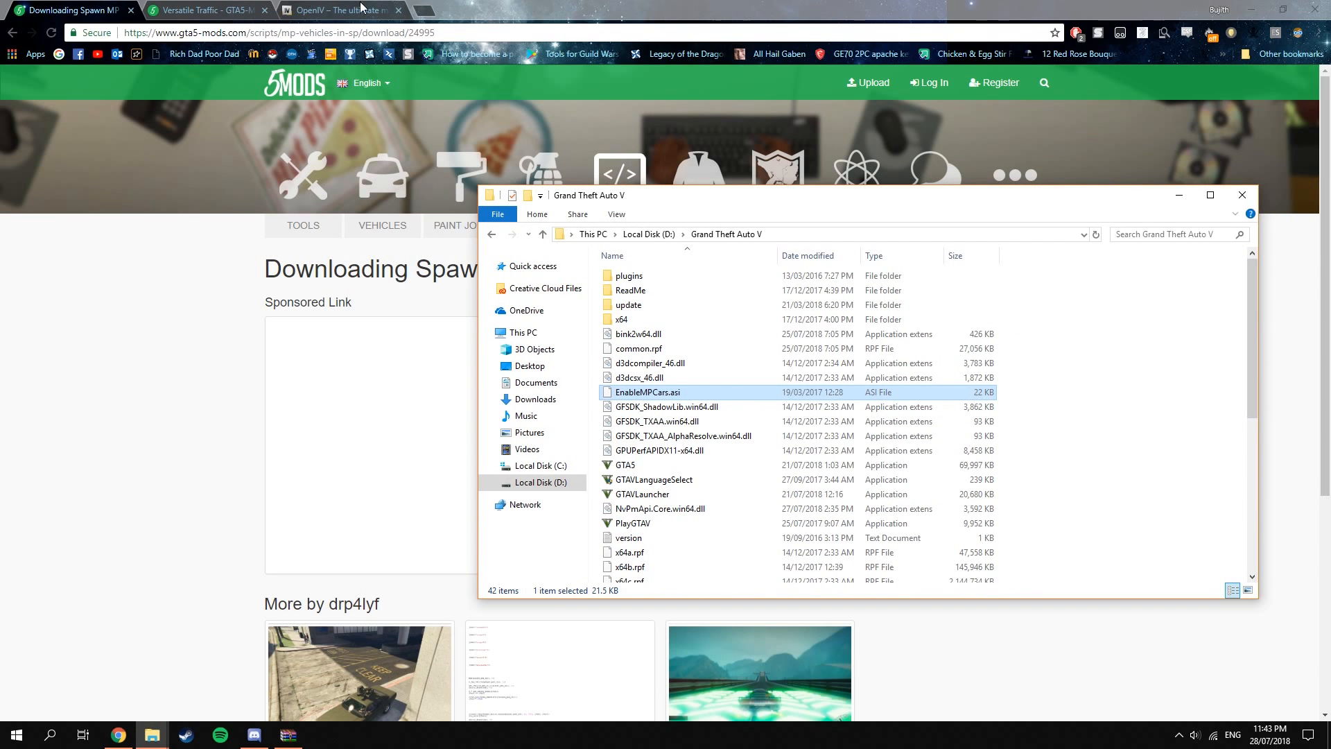
Switch to the Versatile Traffic page in Chrome and download version 2018.03.29 of the mod.
left_click(204, 10)
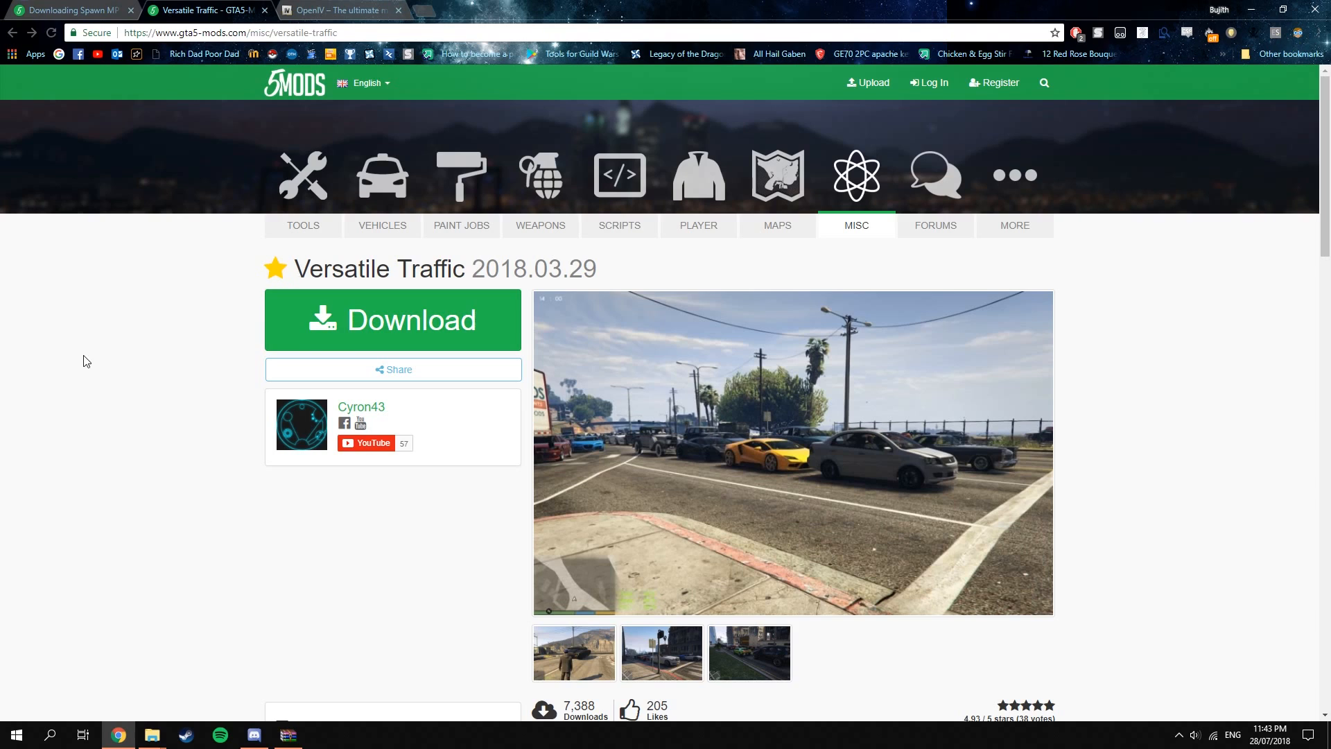
left_click(364, 325)
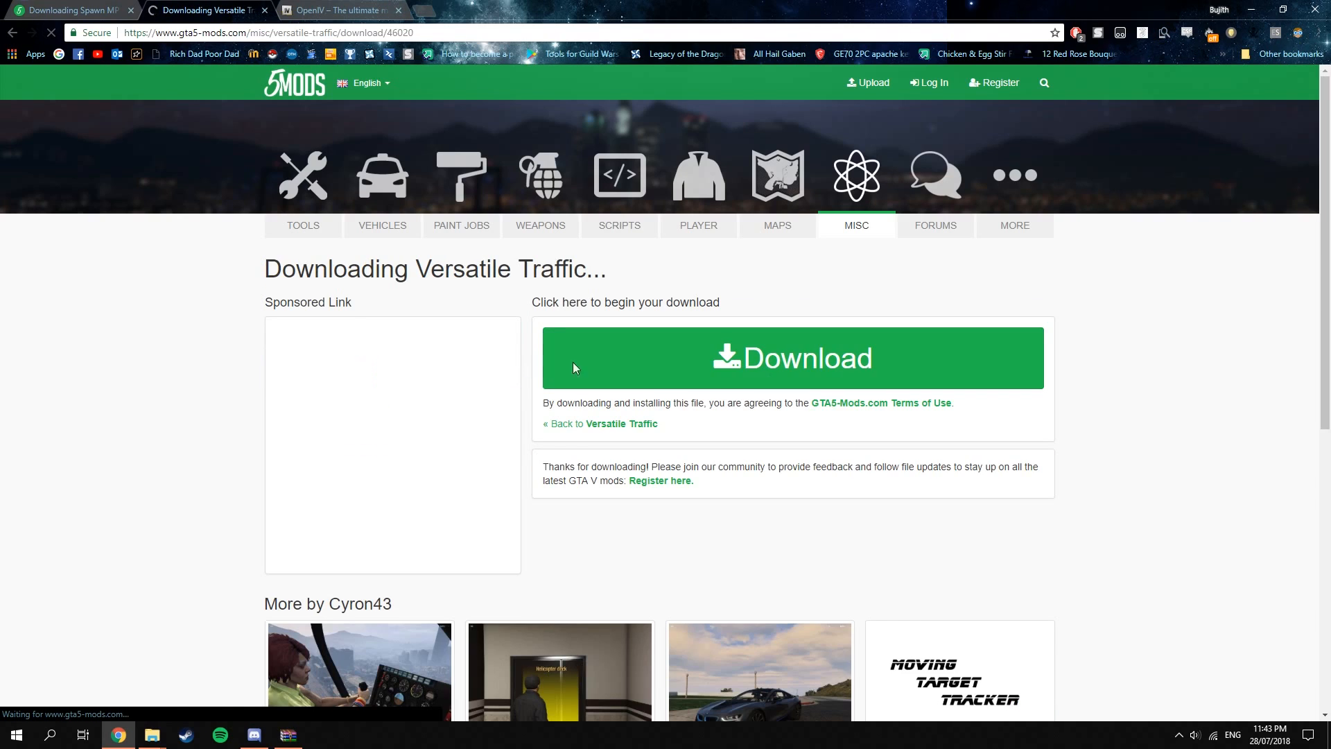
left_click(802, 380)
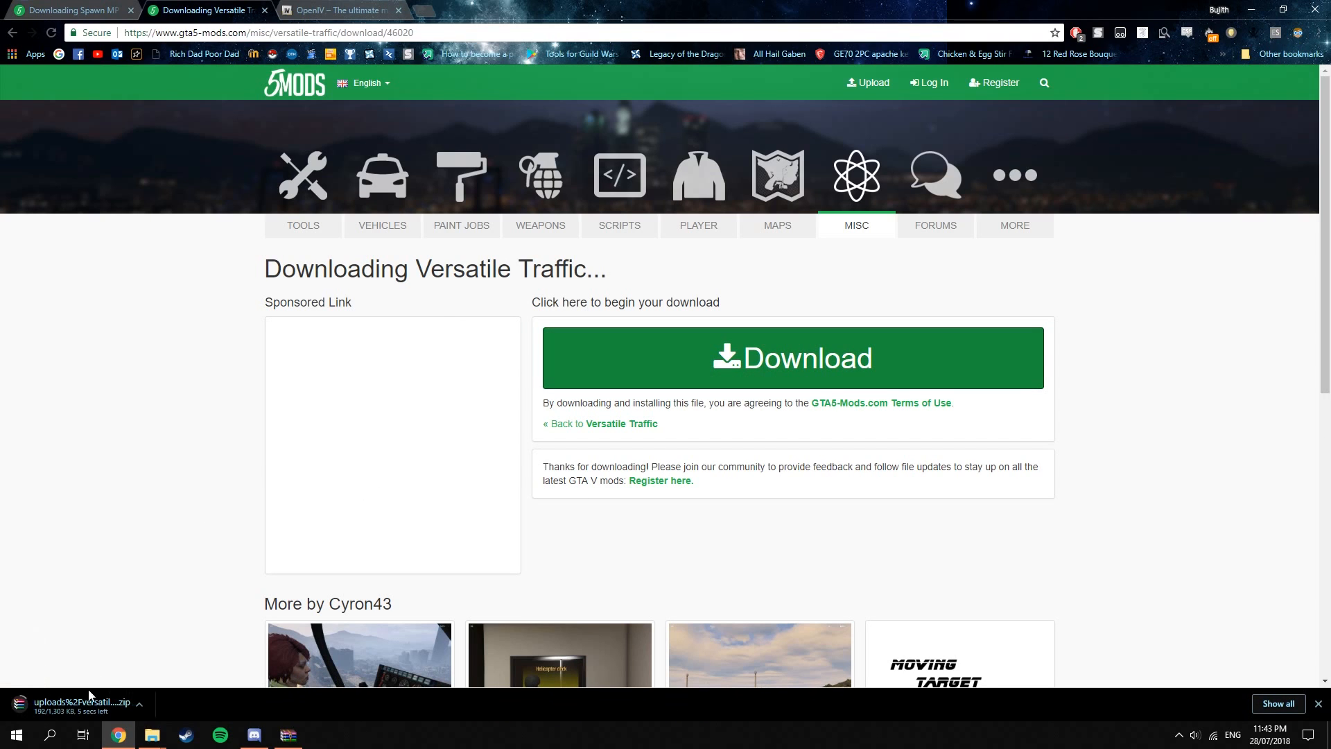
Open the downloaded Versatile Traffic archive in WinRAR, dismiss the notice and select popgroups.ymt.
left_click(79, 708)
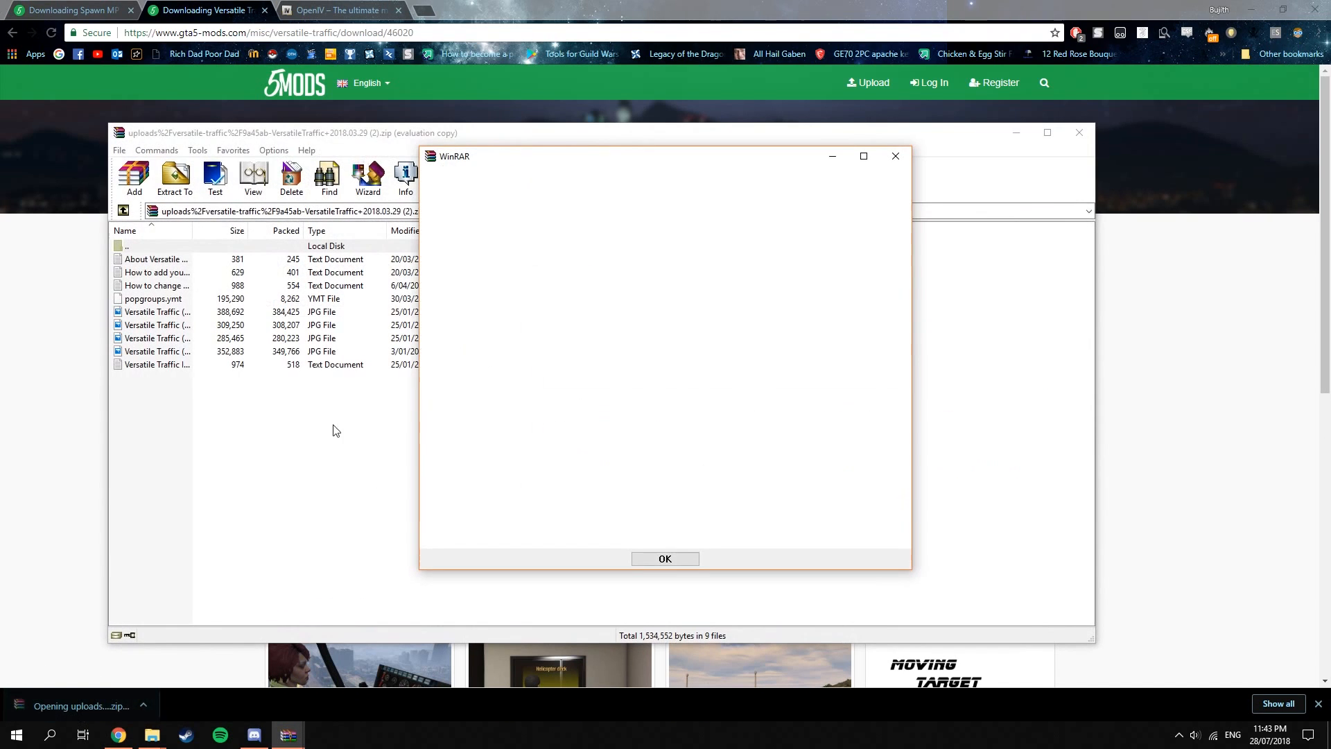
left_click(664, 562)
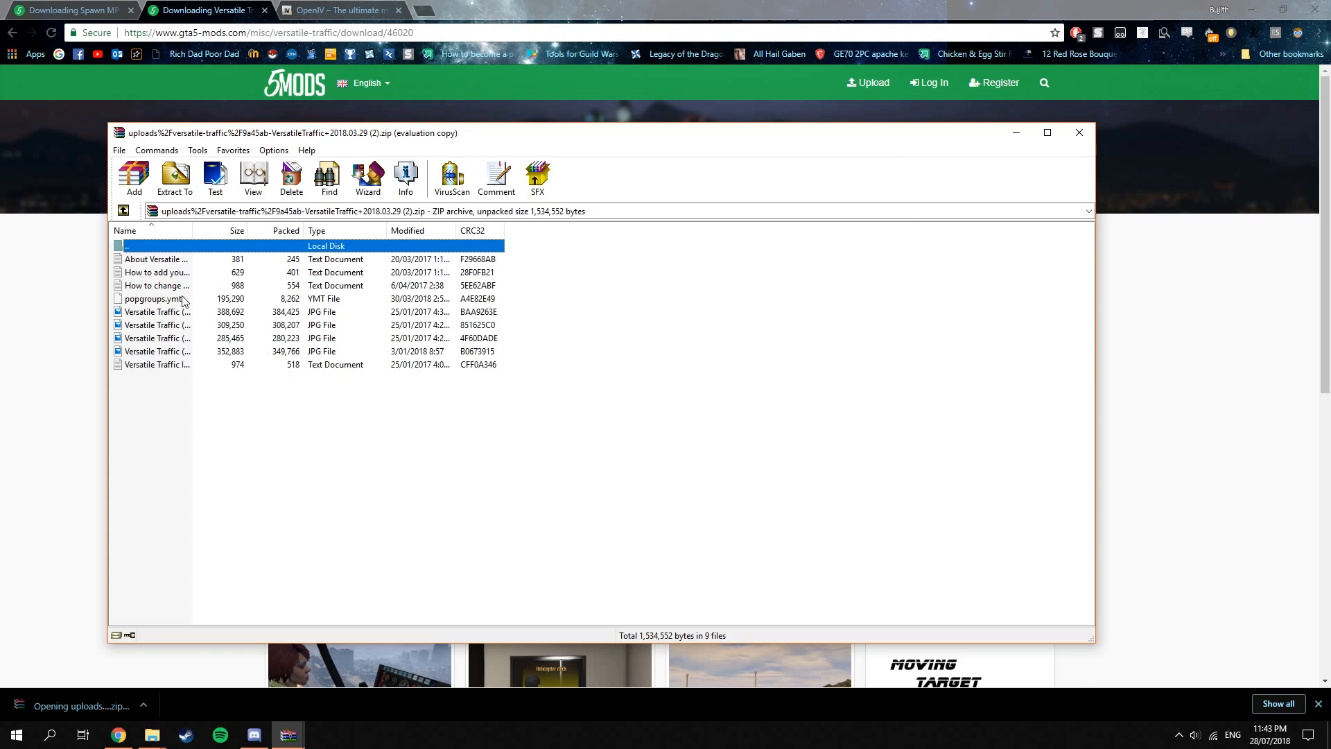
left_click(173, 300)
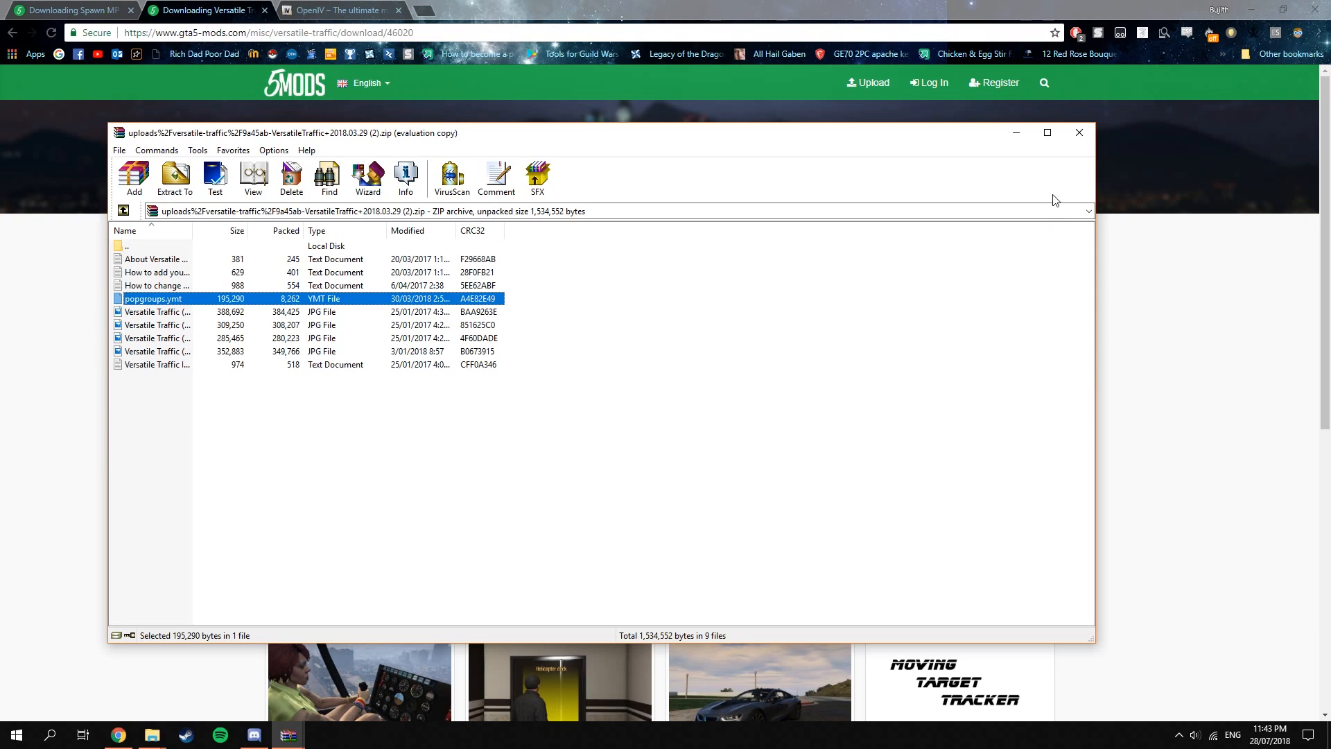
Minimise the archive window and download the OpenIV 3.0 installer from openiv.com.
left_click(1025, 137)
left_click(398, 10)
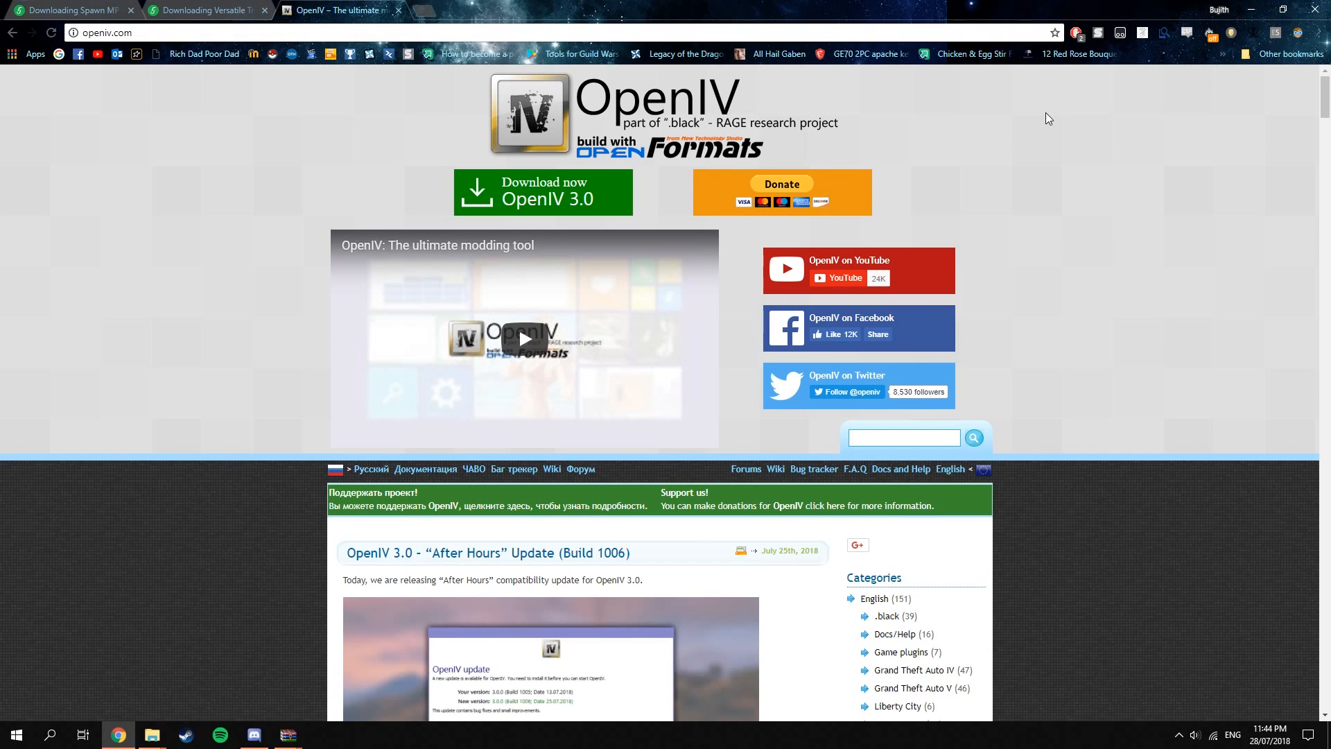
left_click(543, 195)
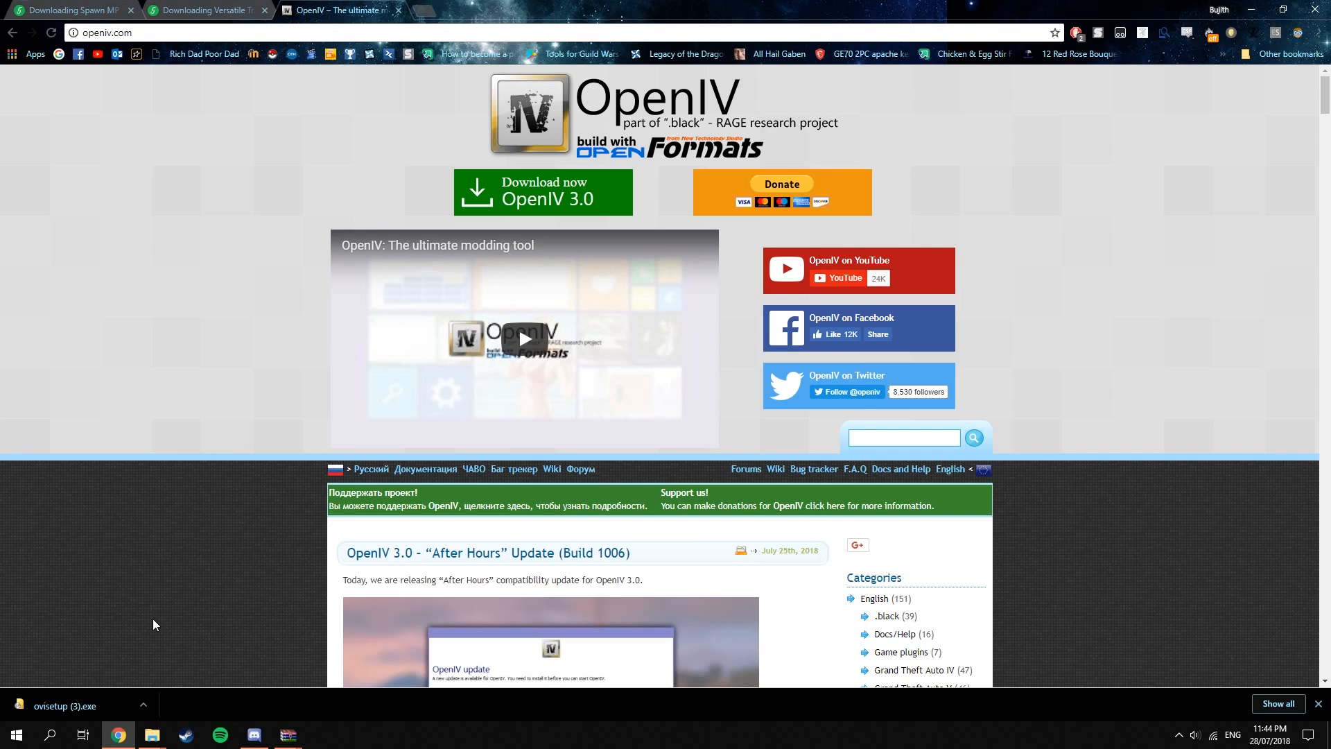
Launch OpenIV from the GTA How to get Unreleased Vehicles folder and load Grand Theft Auto V for Windows.
mouse_move(152, 735)
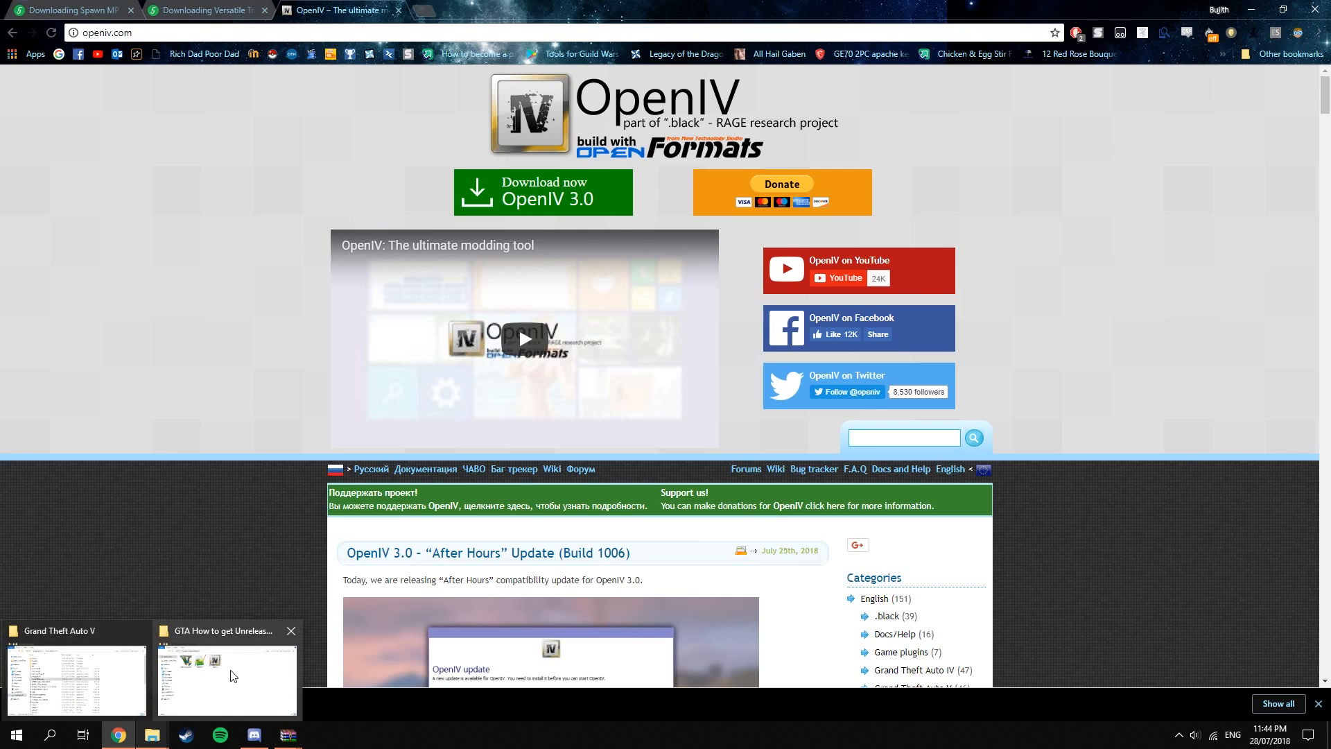
left_click(233, 676)
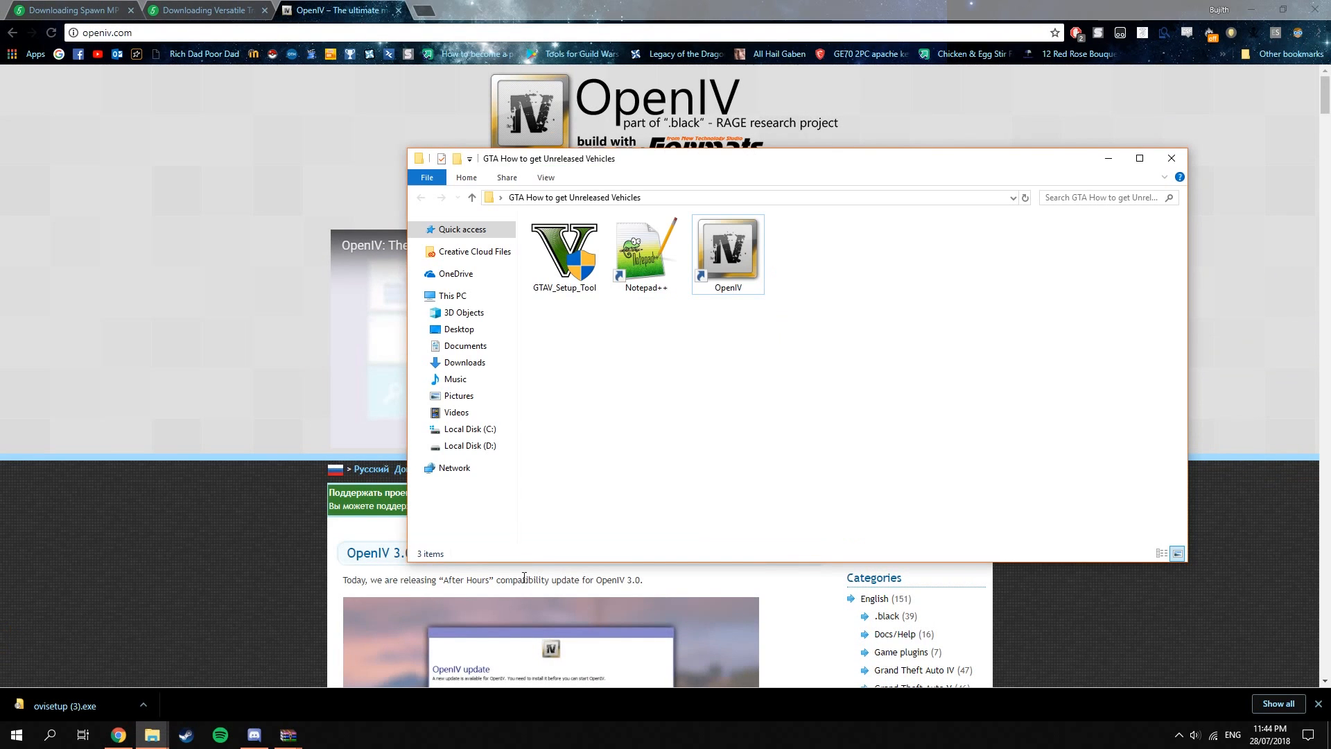
double_click(721, 266)
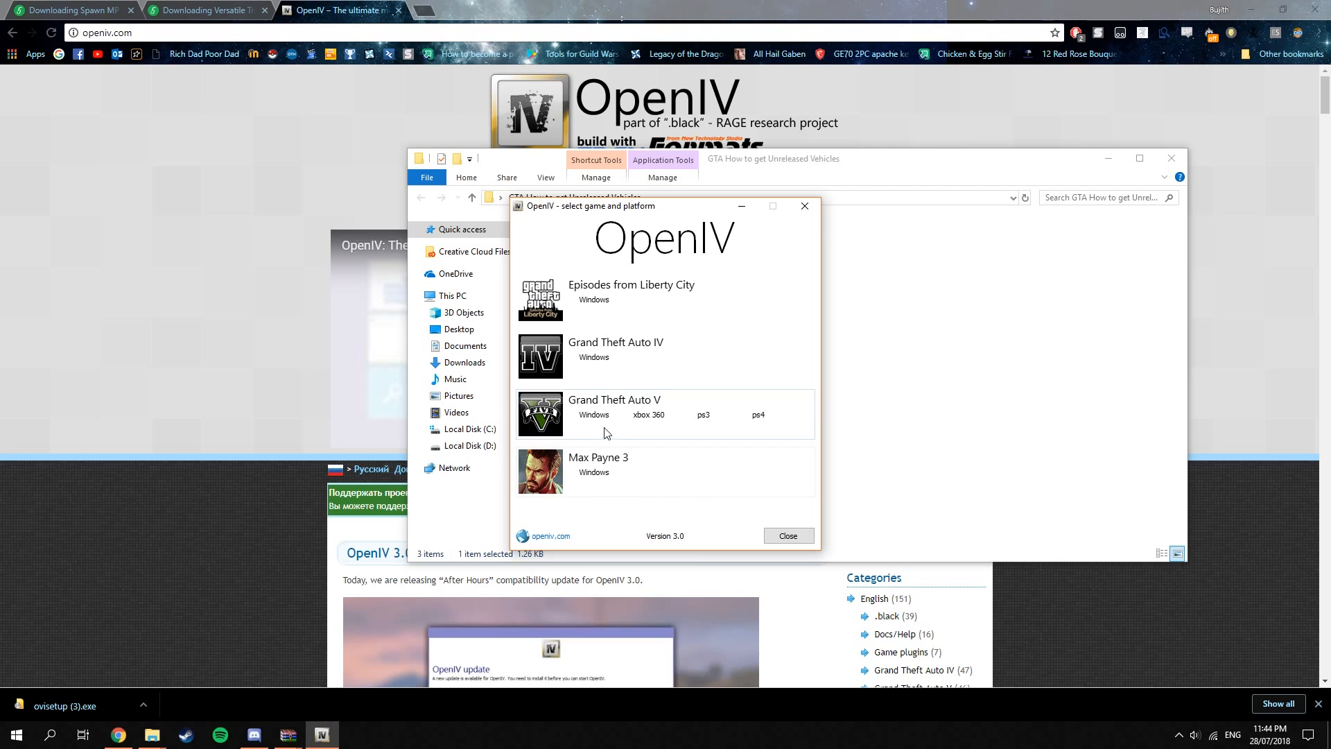
left_click(594, 416)
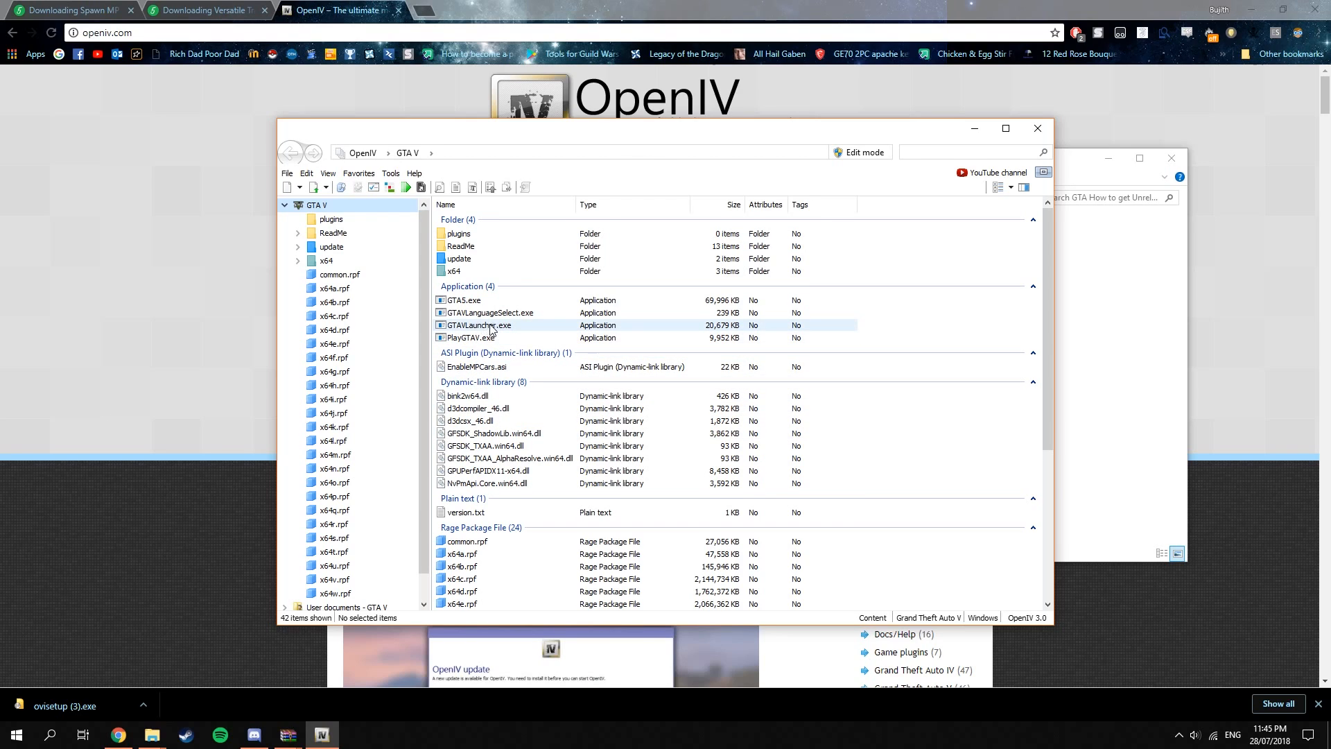
Install ASI Loader and OpenIV.ASI with the ASI Manager, agree to create the "mods" folder, and close the manager.
left_click(393, 175)
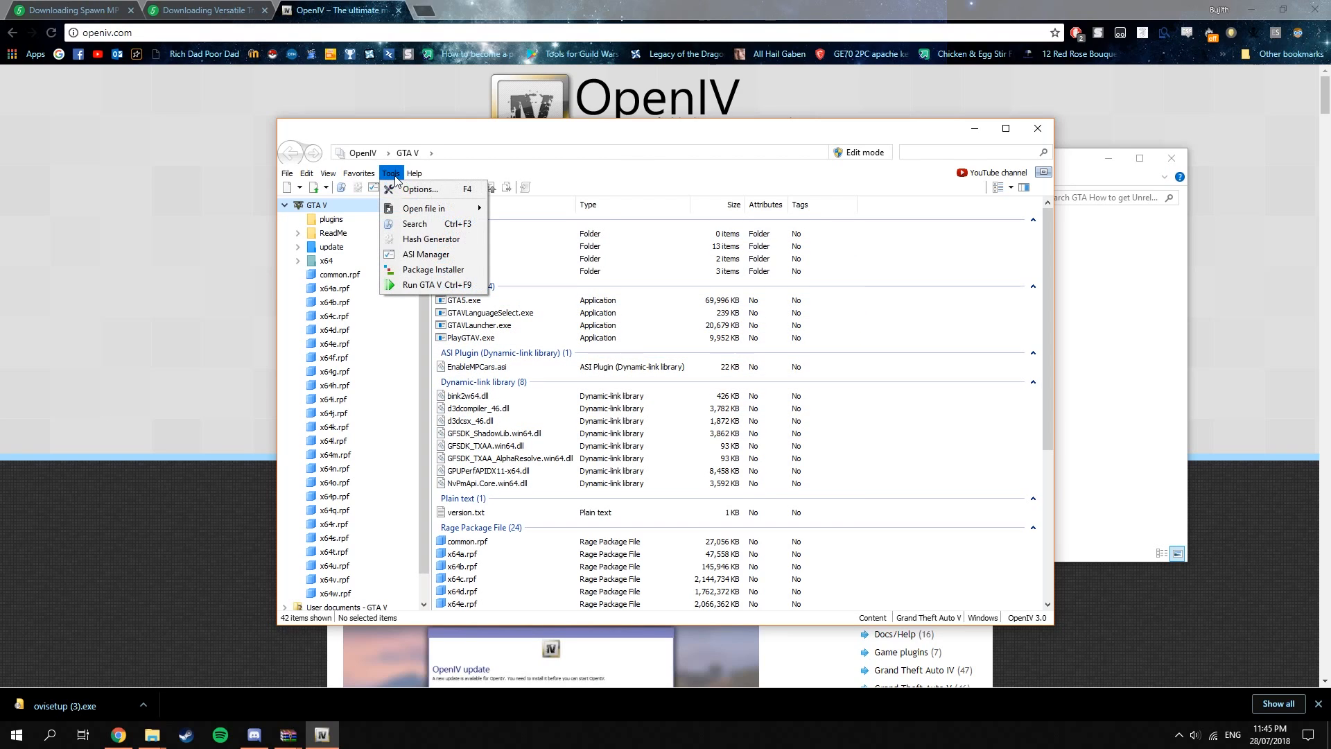
left_click(454, 256)
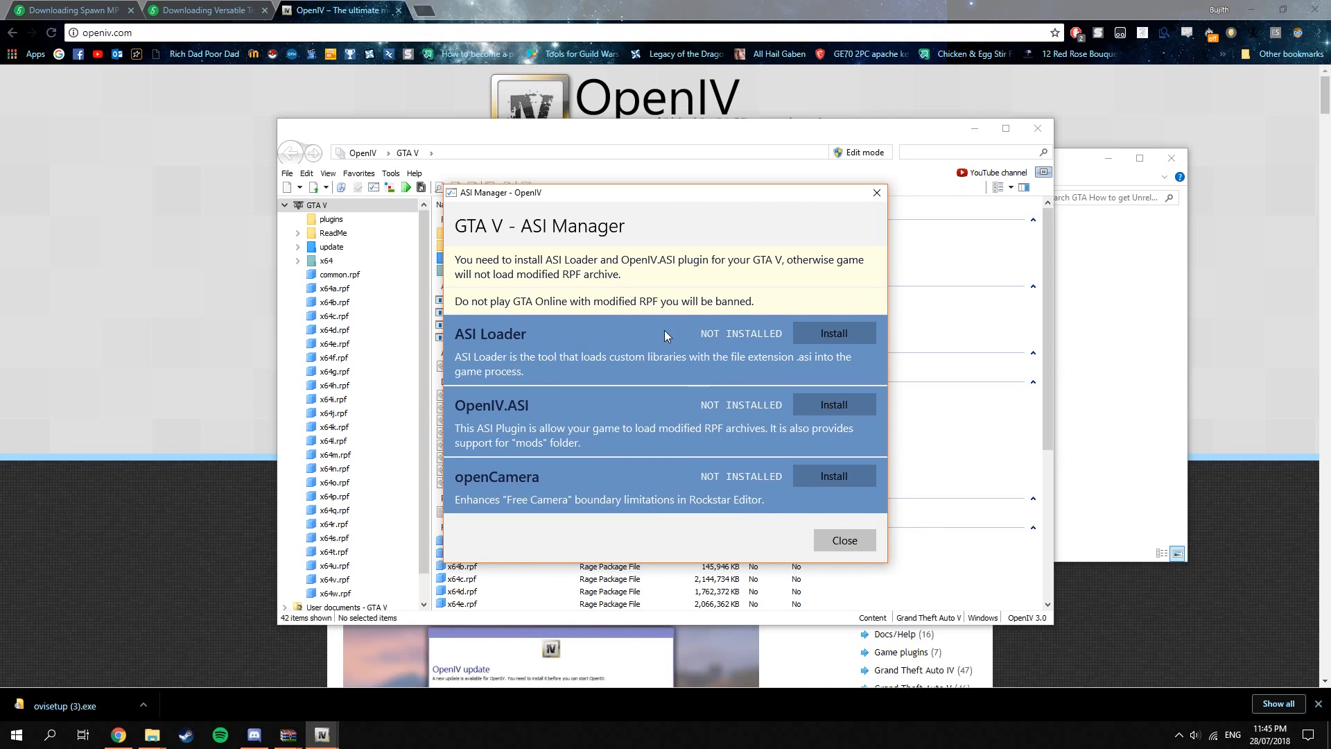
left_click(851, 331)
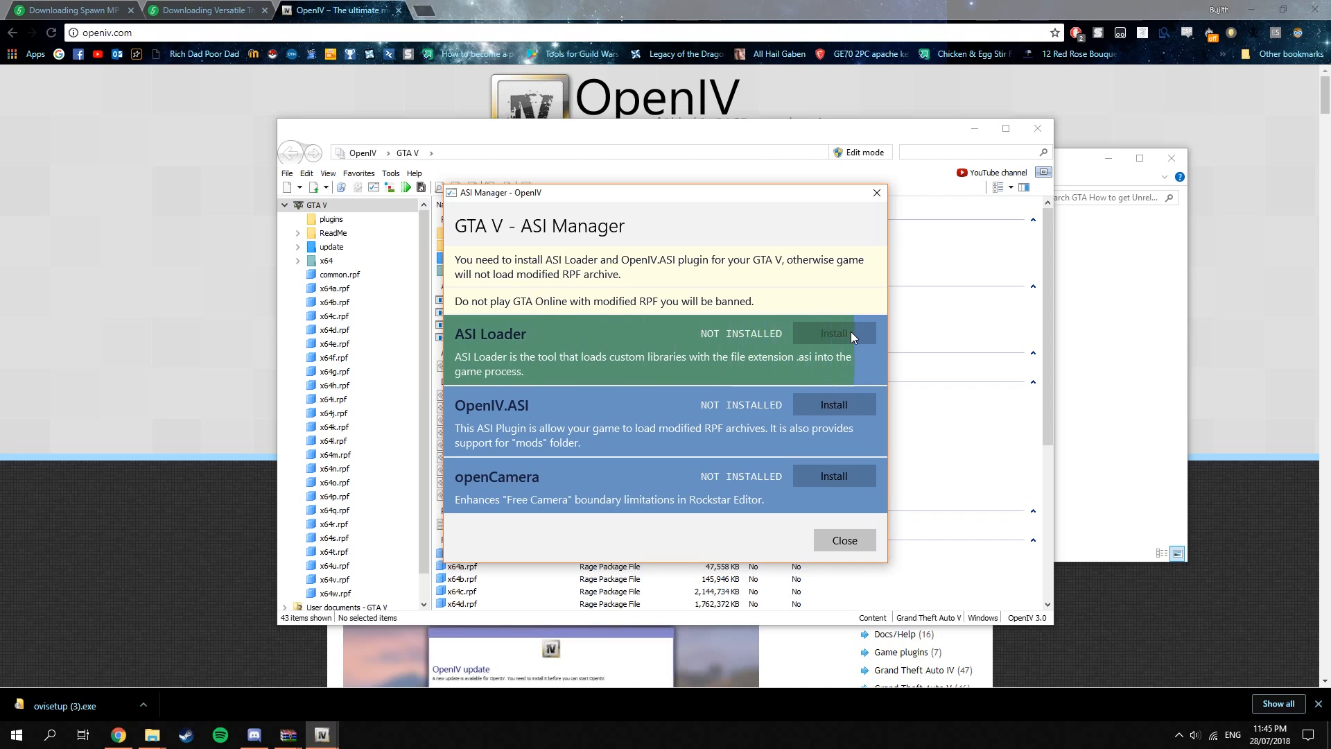
left_click(843, 402)
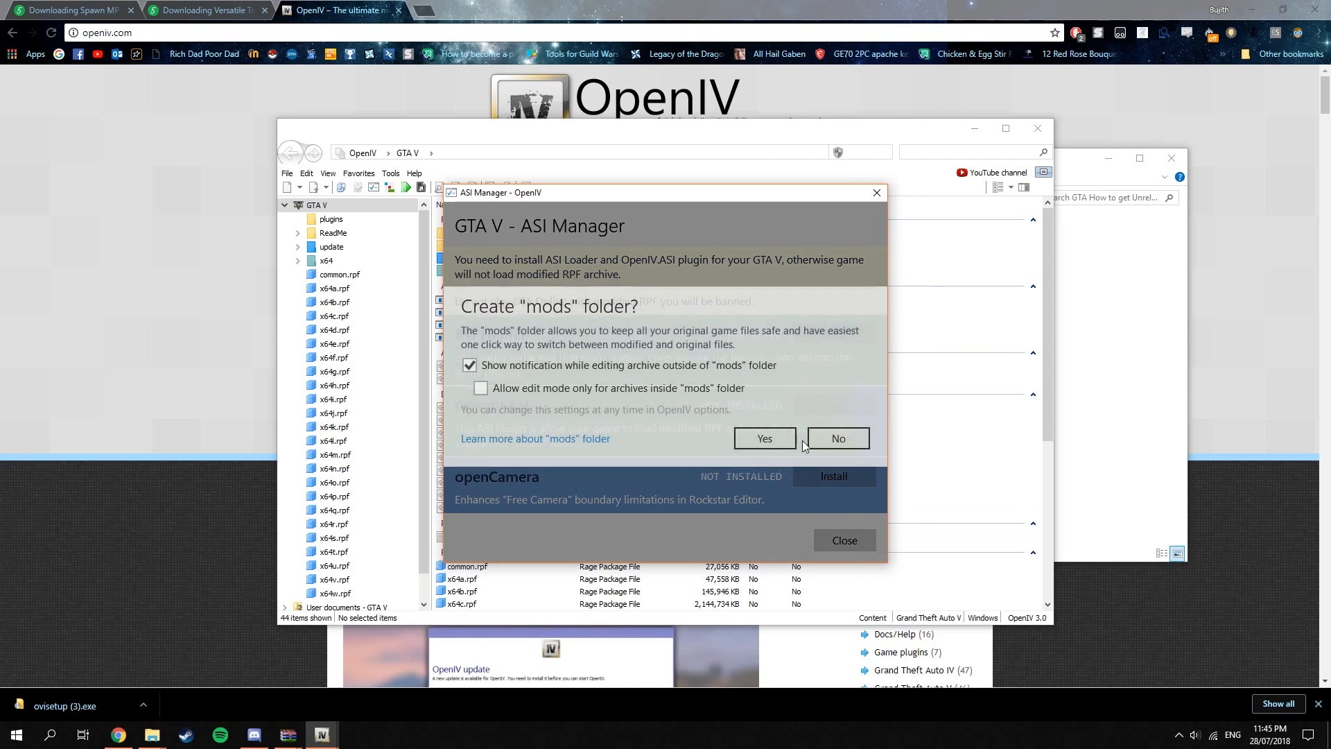
left_click(763, 440)
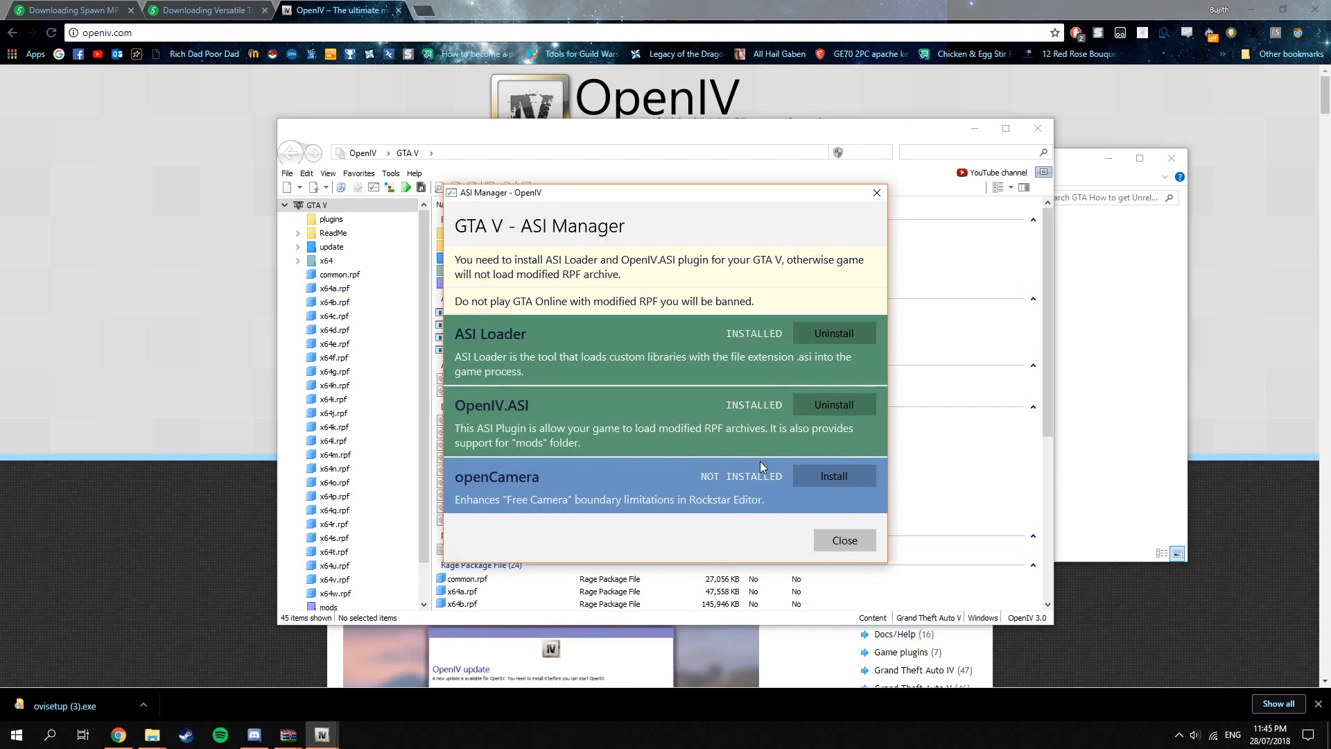
left_click(842, 539)
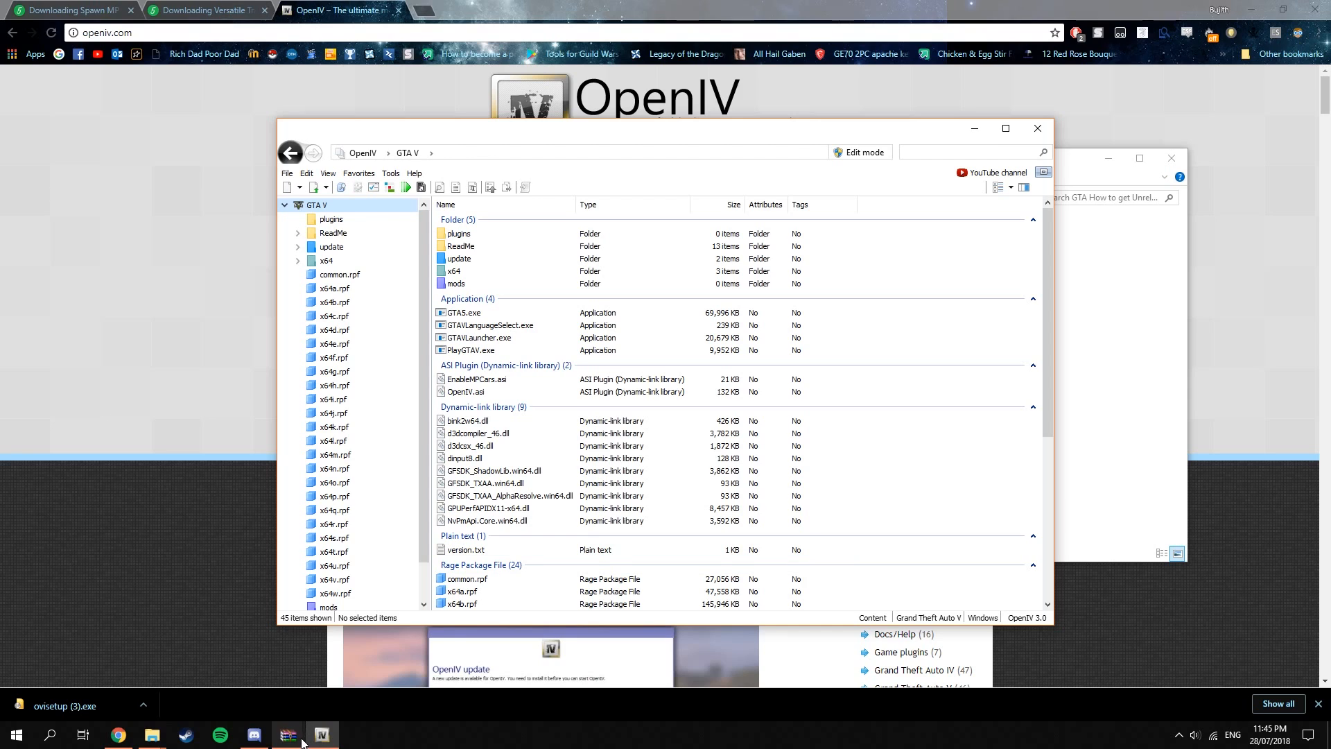
Extract popgroups.ymt from the Versatile Traffic archive into the GTA How to get Unreleased Vehicles folder.
mouse_move(296, 742)
left_click(354, 692)
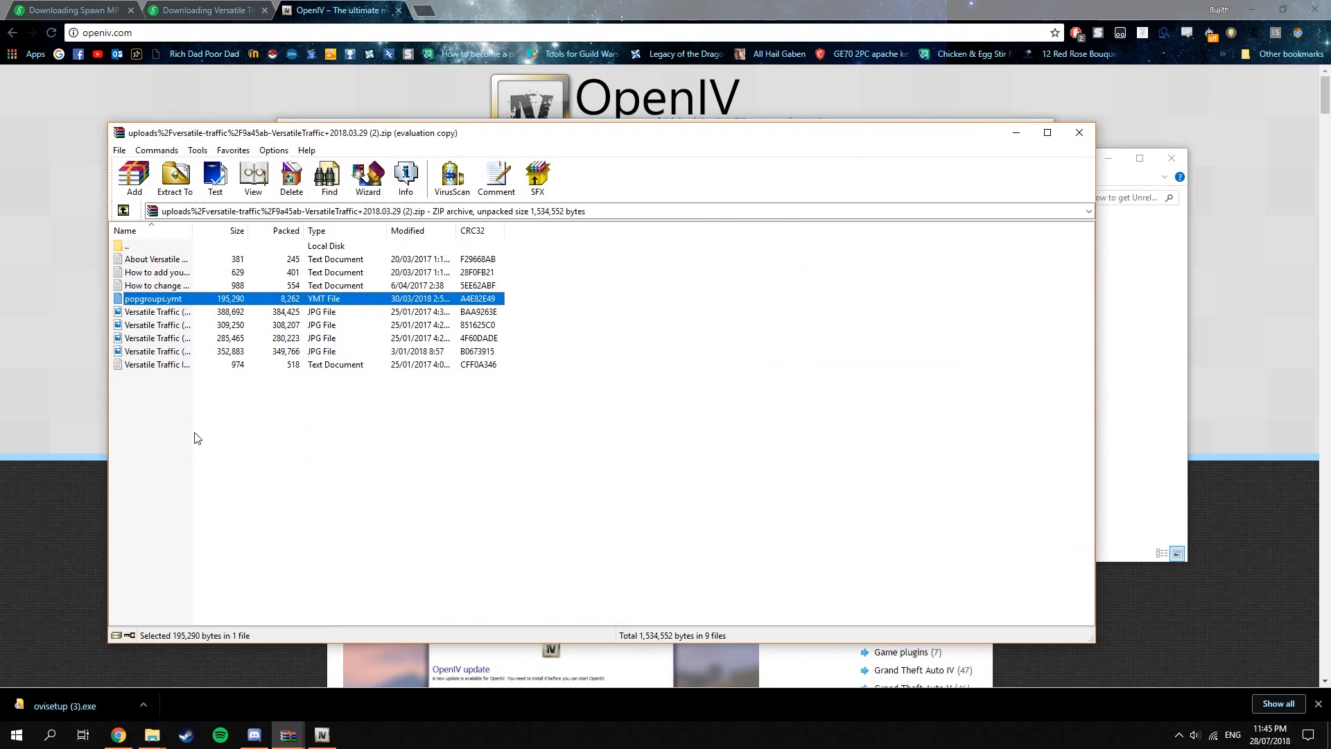
left_click(251, 481)
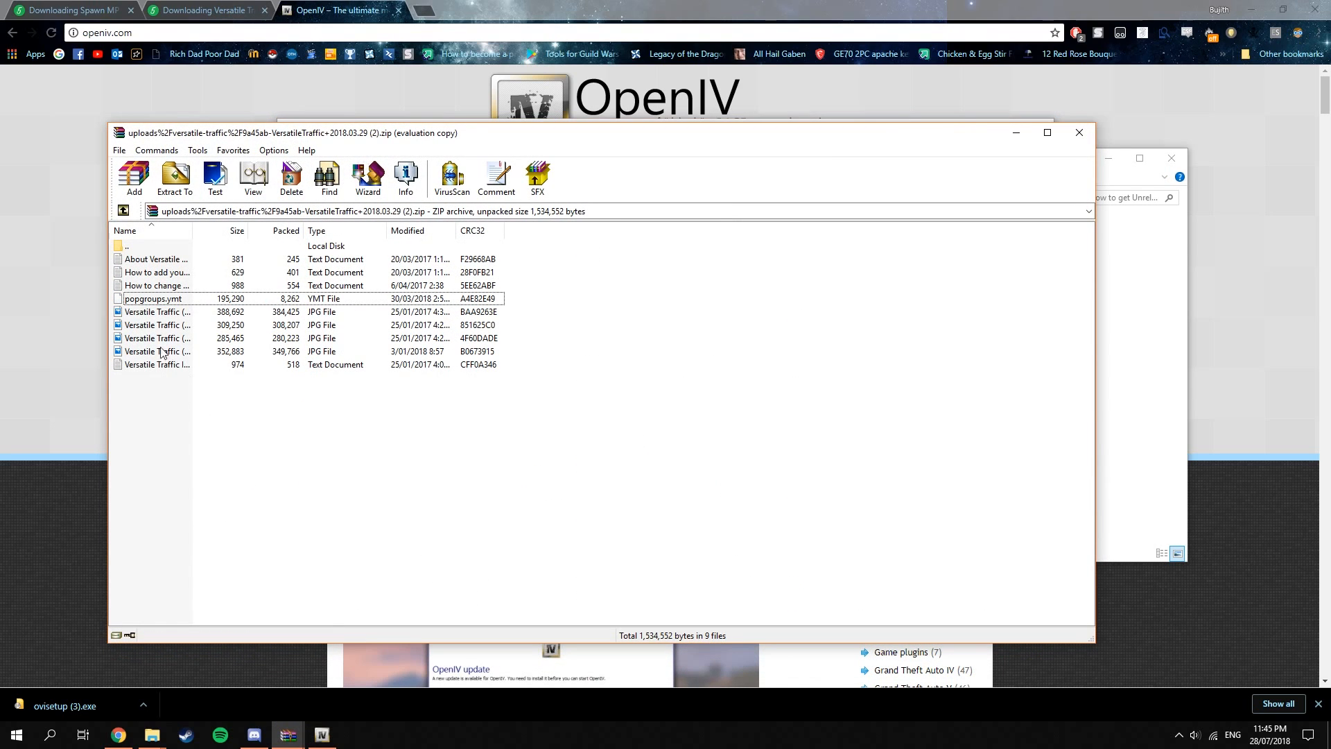
left_click(166, 298)
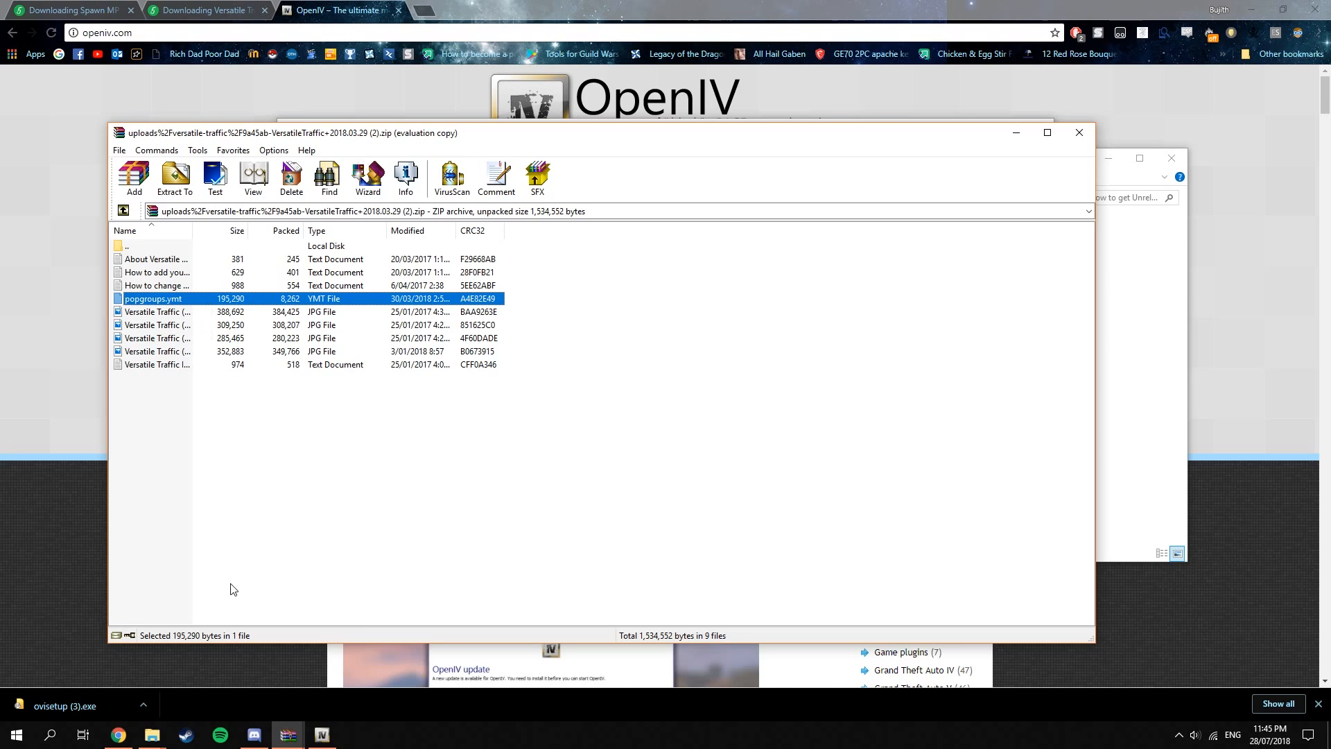
left_click(152, 735)
left_click(239, 686)
left_click_drag(158, 299, 979, 426)
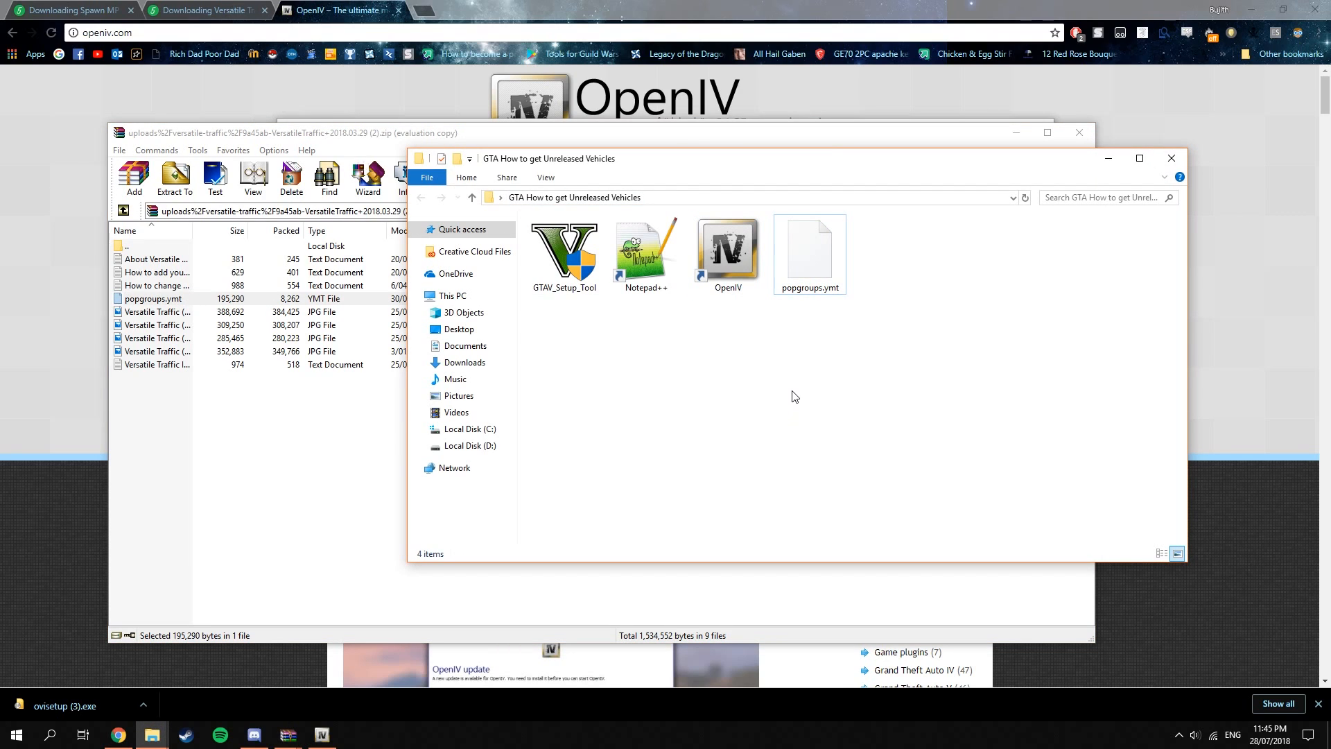
Launch Notepad++, create a blank document, and open popgroups.ymt from the GTA How to get Unreleased Vehicles folder in it.
double_click(663, 295)
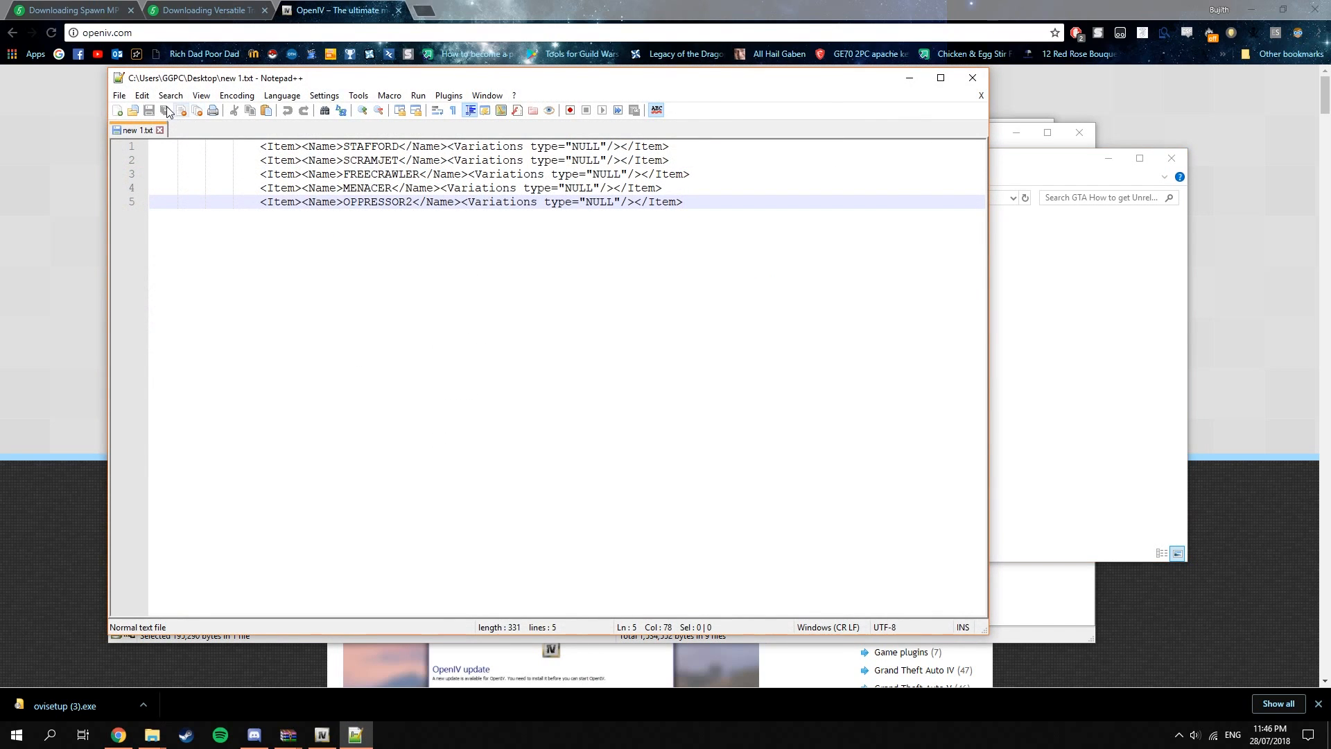
left_click(117, 111)
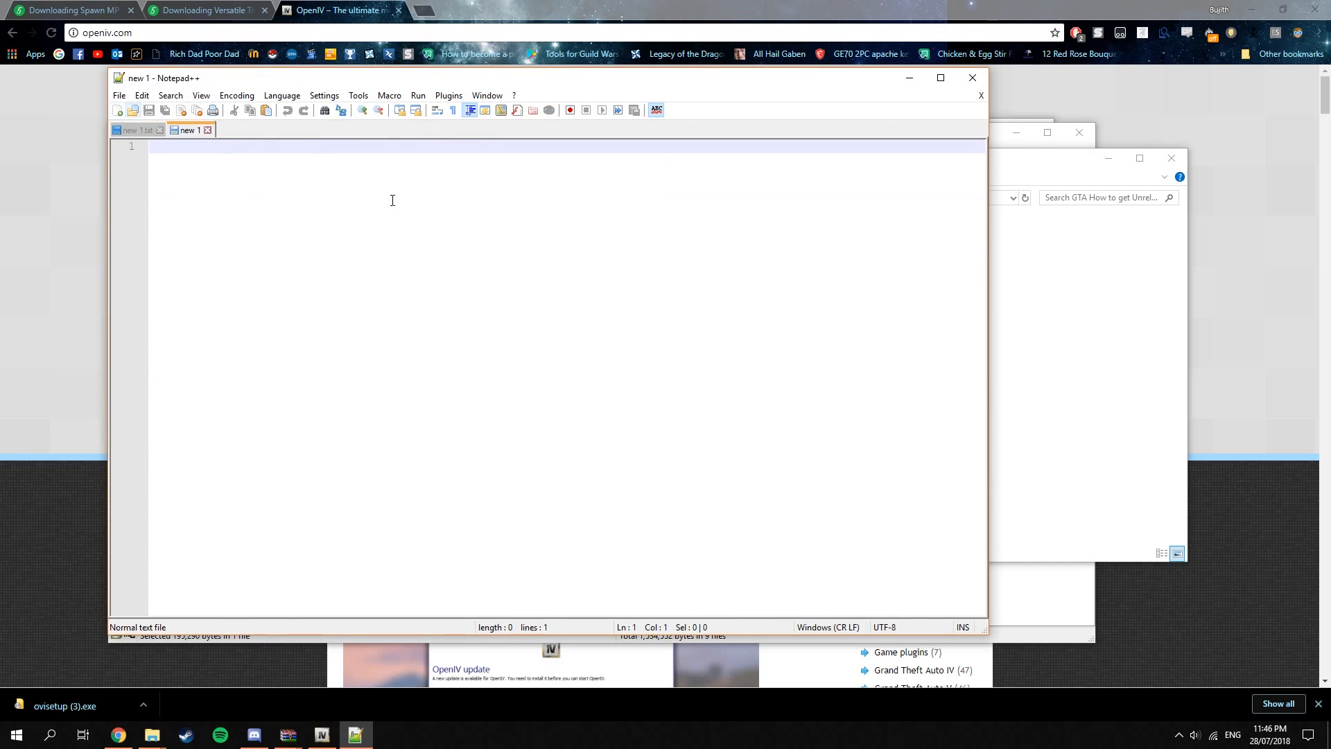
left_click(1048, 173)
left_click_drag(790, 165, 1209, 166)
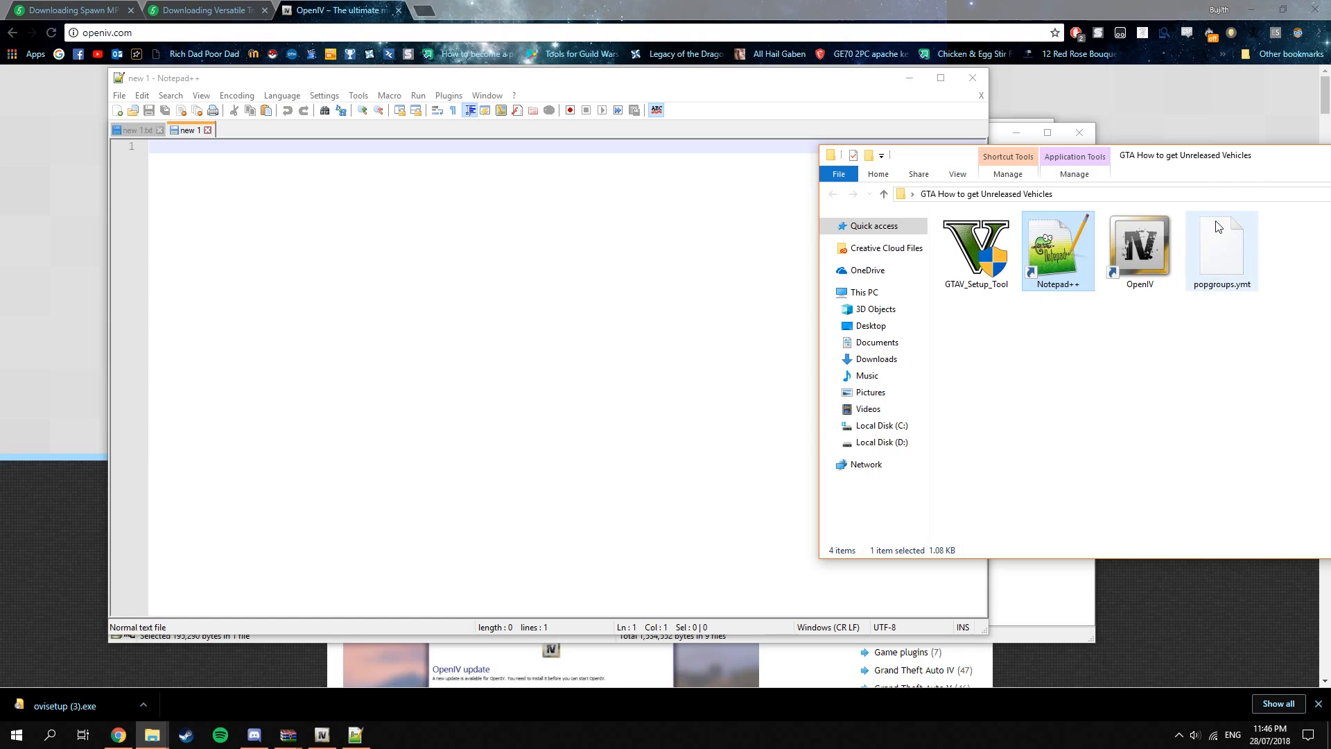
left_click(1229, 271)
left_click_drag(1229, 272, 395, 279)
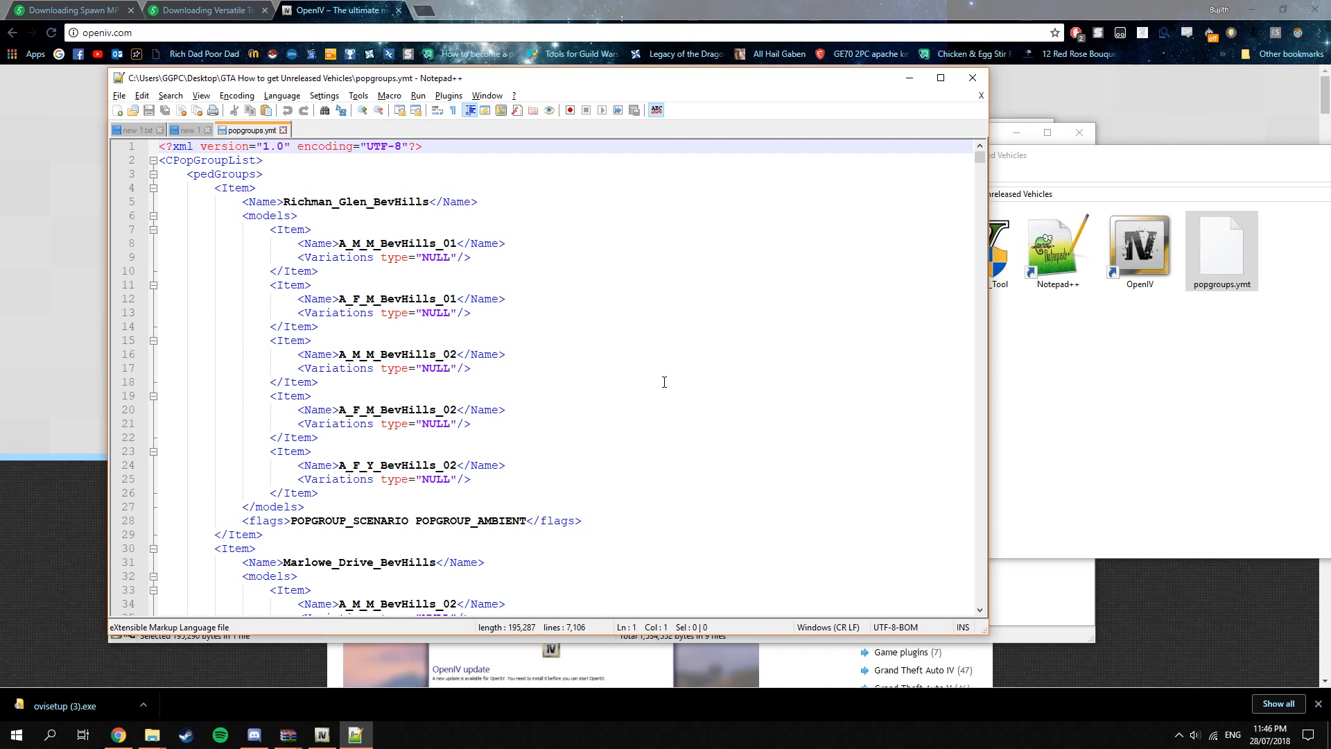
Find "veh_rich" in popgroups.ymt and close the search dialog.
key("alt+s")
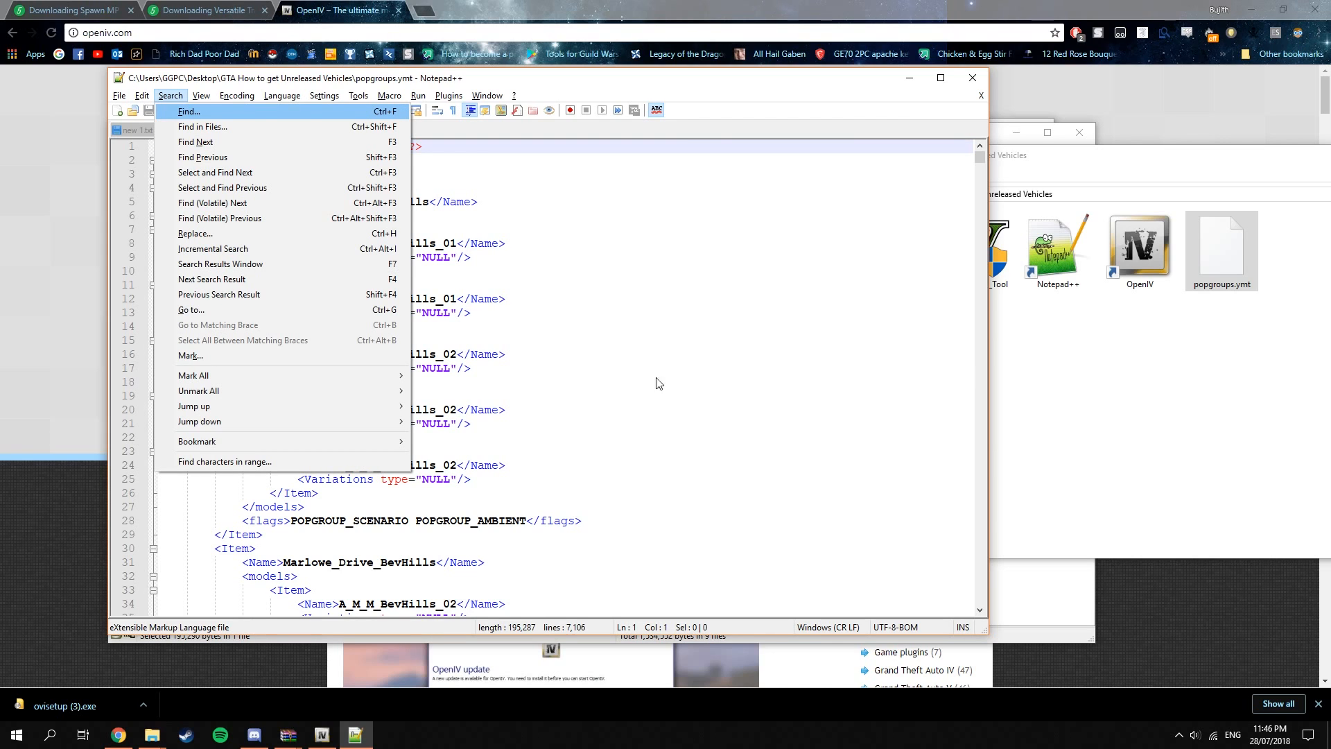
left_click(289, 111)
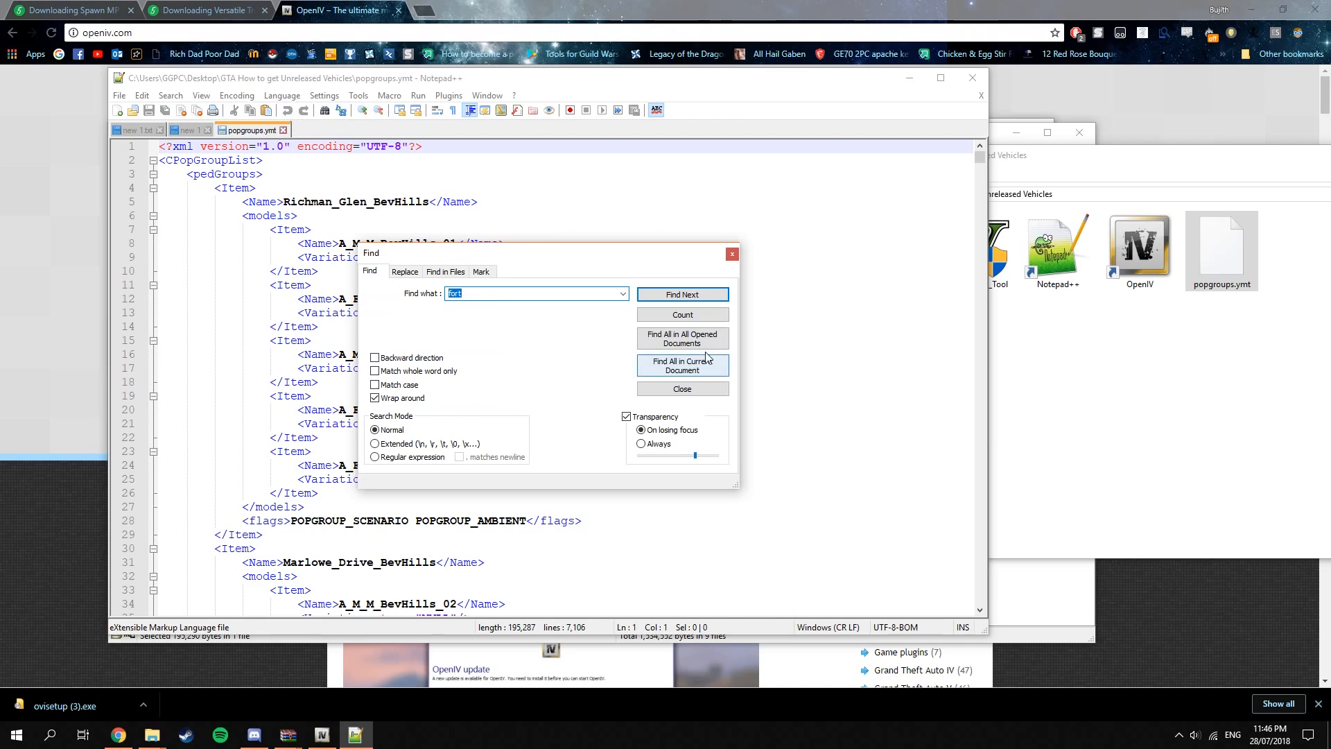
left_click_drag(542, 251, 709, 245)
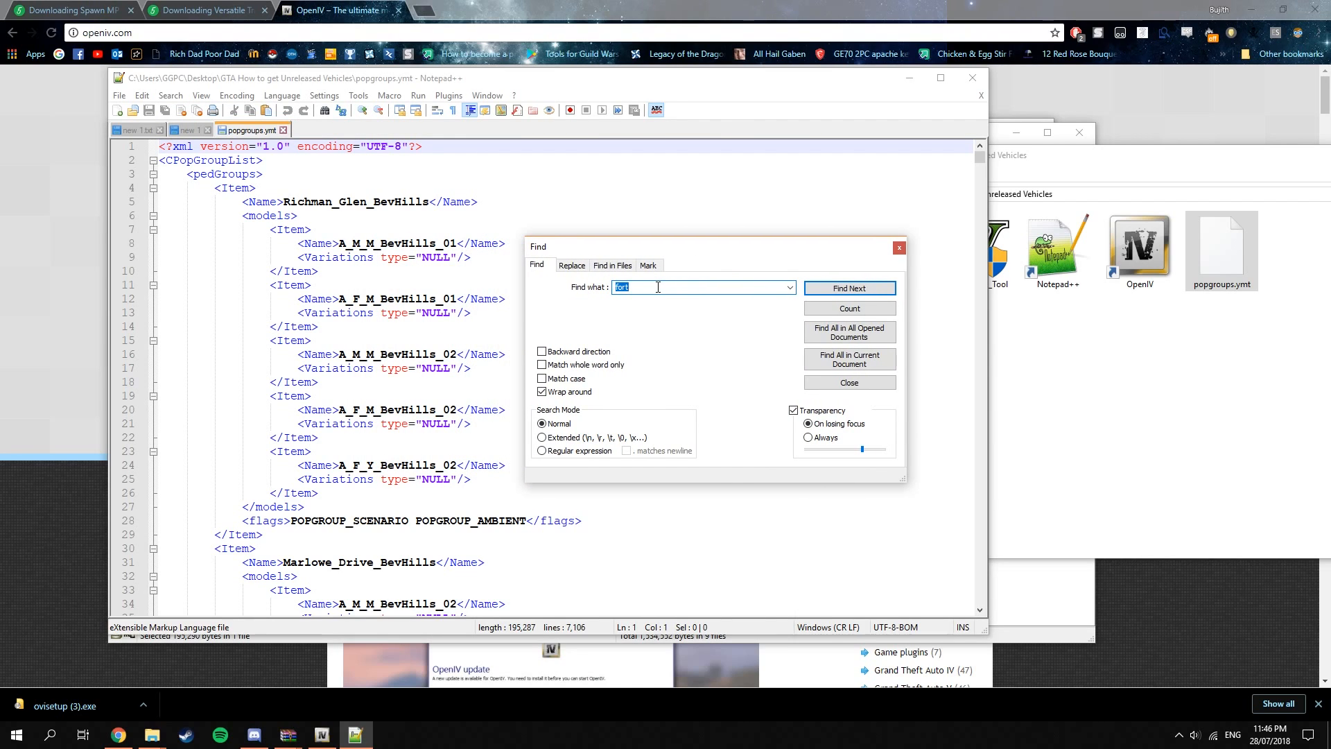
key("BackSpace")
type("veh")
type("_rich")
left_click(871, 290)
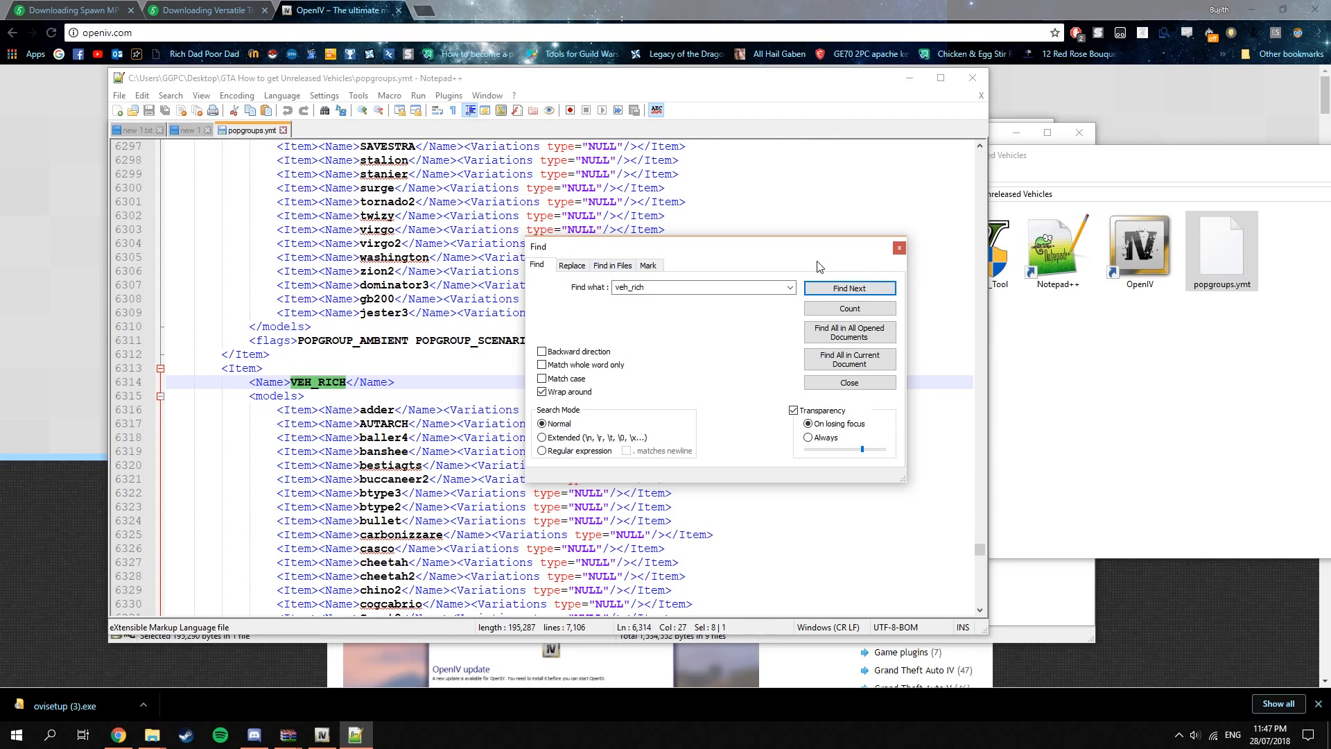
left_click_drag(809, 248, 839, 194)
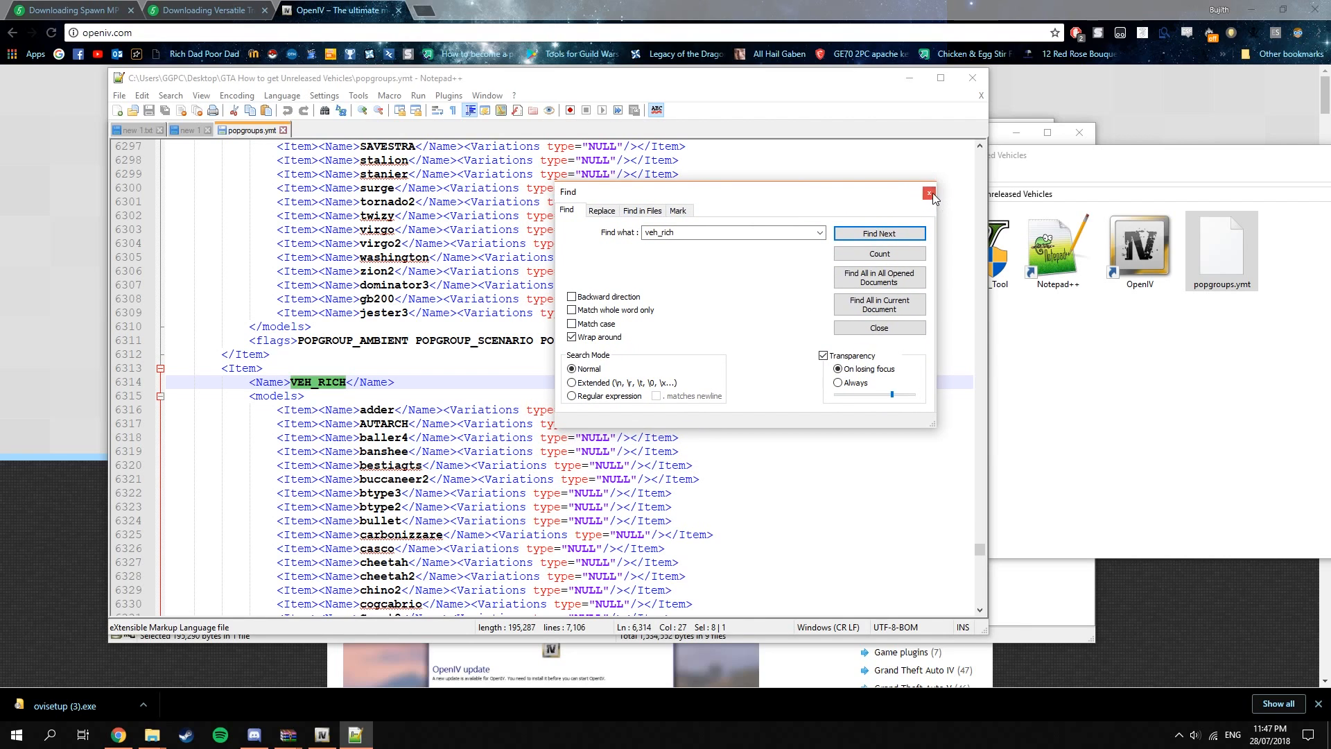
left_click(929, 193)
Examine the list of vehicle entries in the VEH_RICH group, starting from adder.
scroll(512, 372, "down", 5)
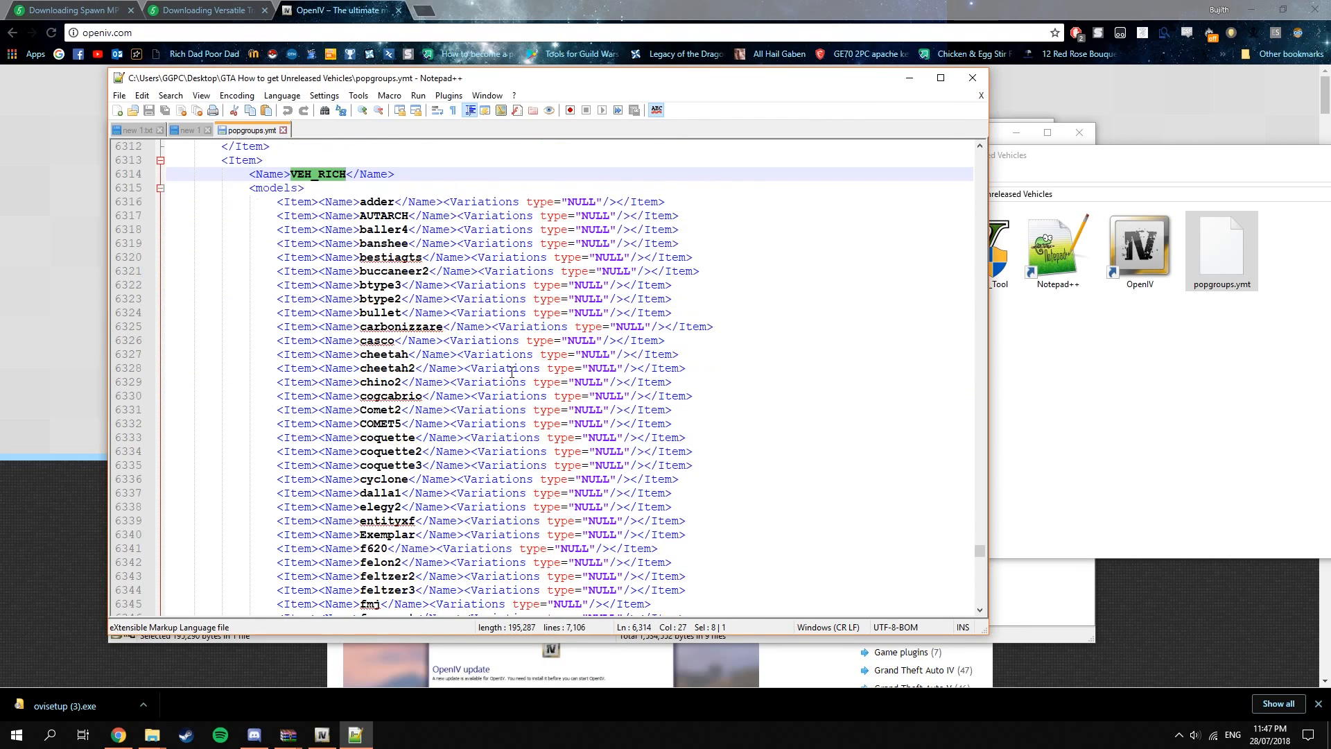
left_click_drag(284, 202, 853, 436)
scroll(837, 404, "down", 2)
scroll(843, 409, "down", 14)
scroll(852, 422, "down", 9)
scroll(849, 438, "up", 20)
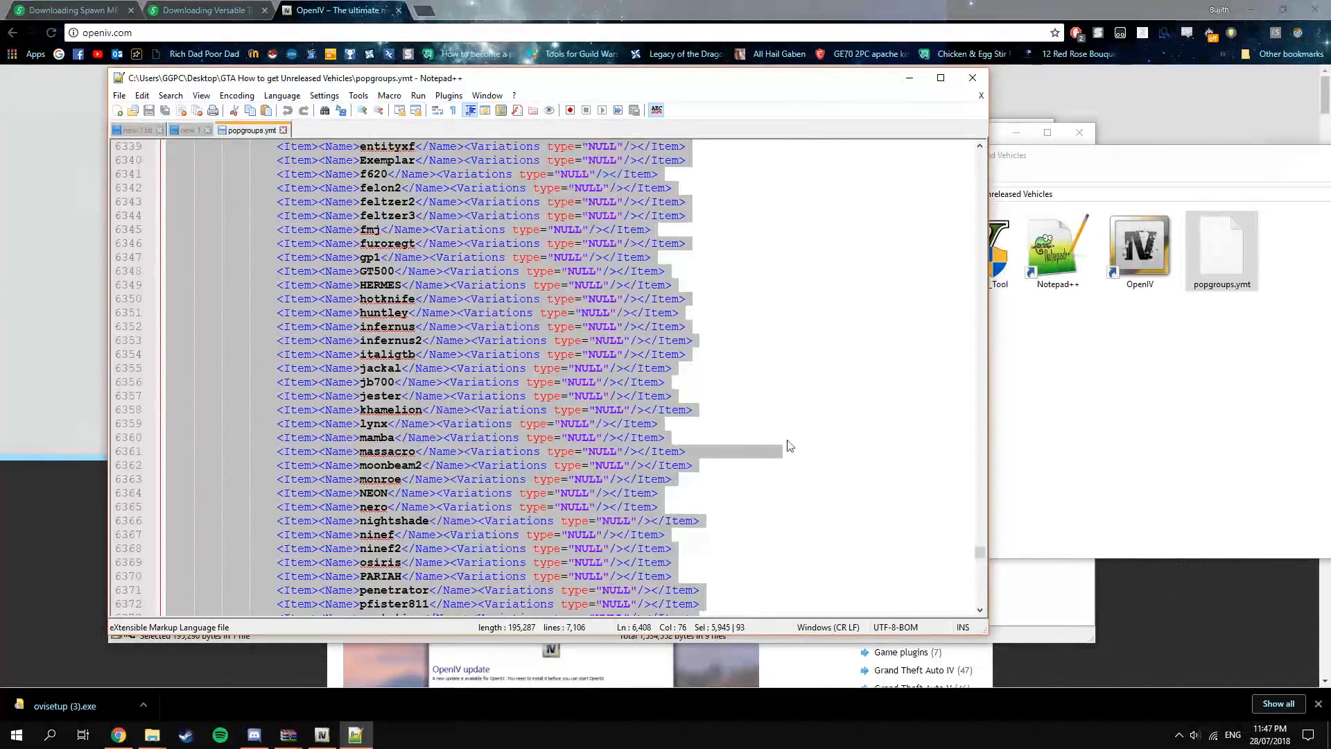
scroll(447, 380, "down", 3)
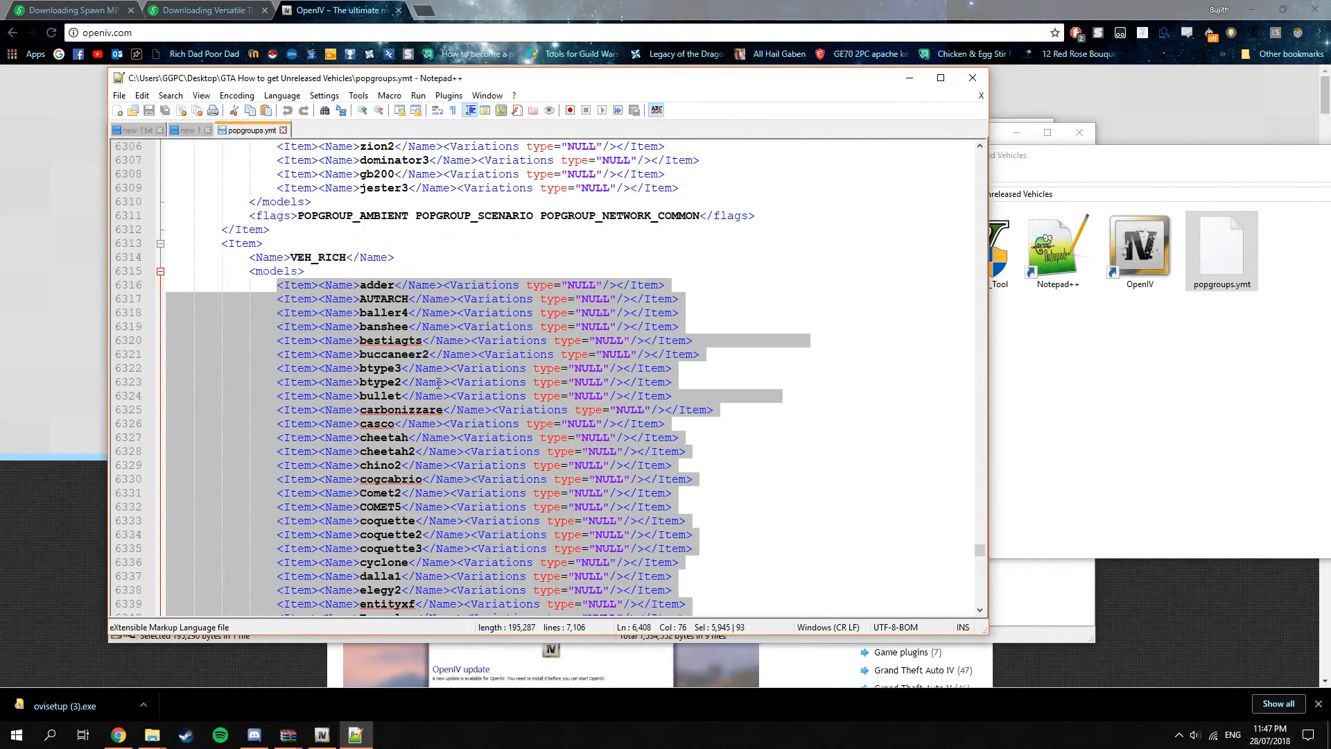
left_click(374, 285)
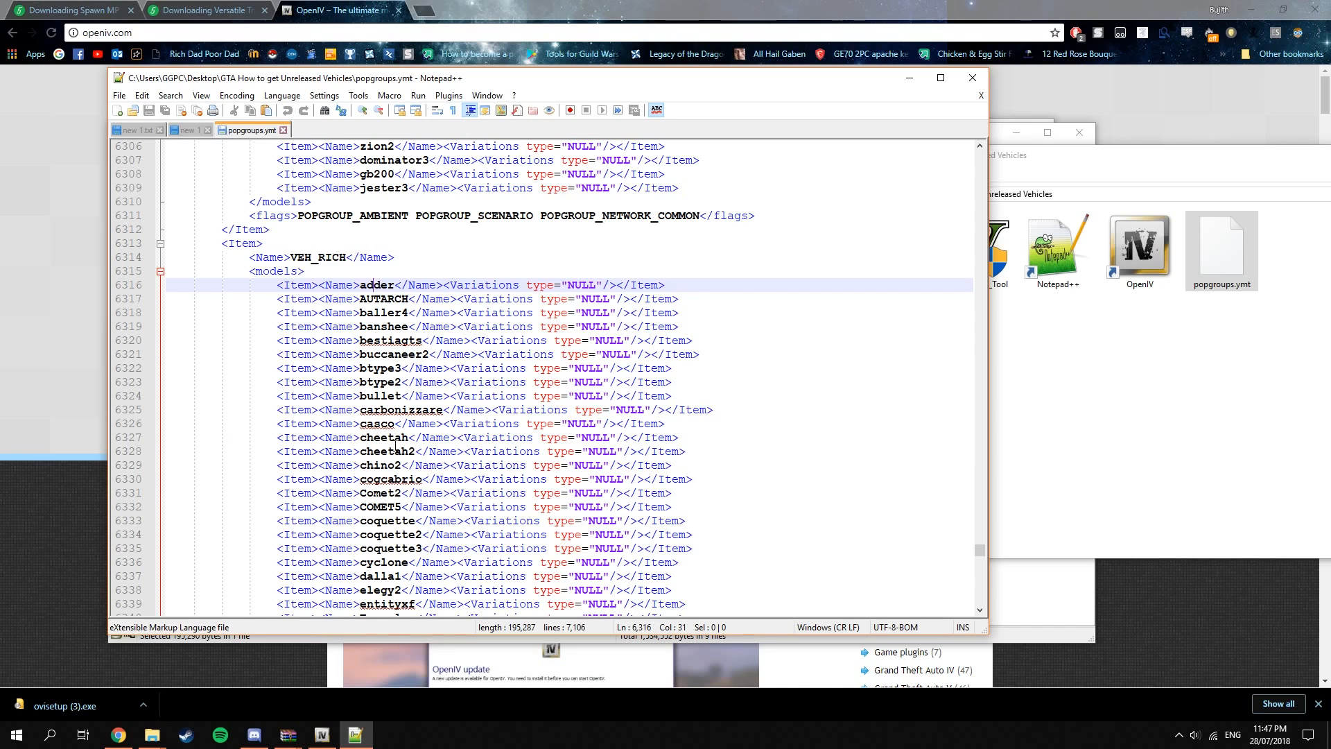
scroll(472, 501, "down", 1)
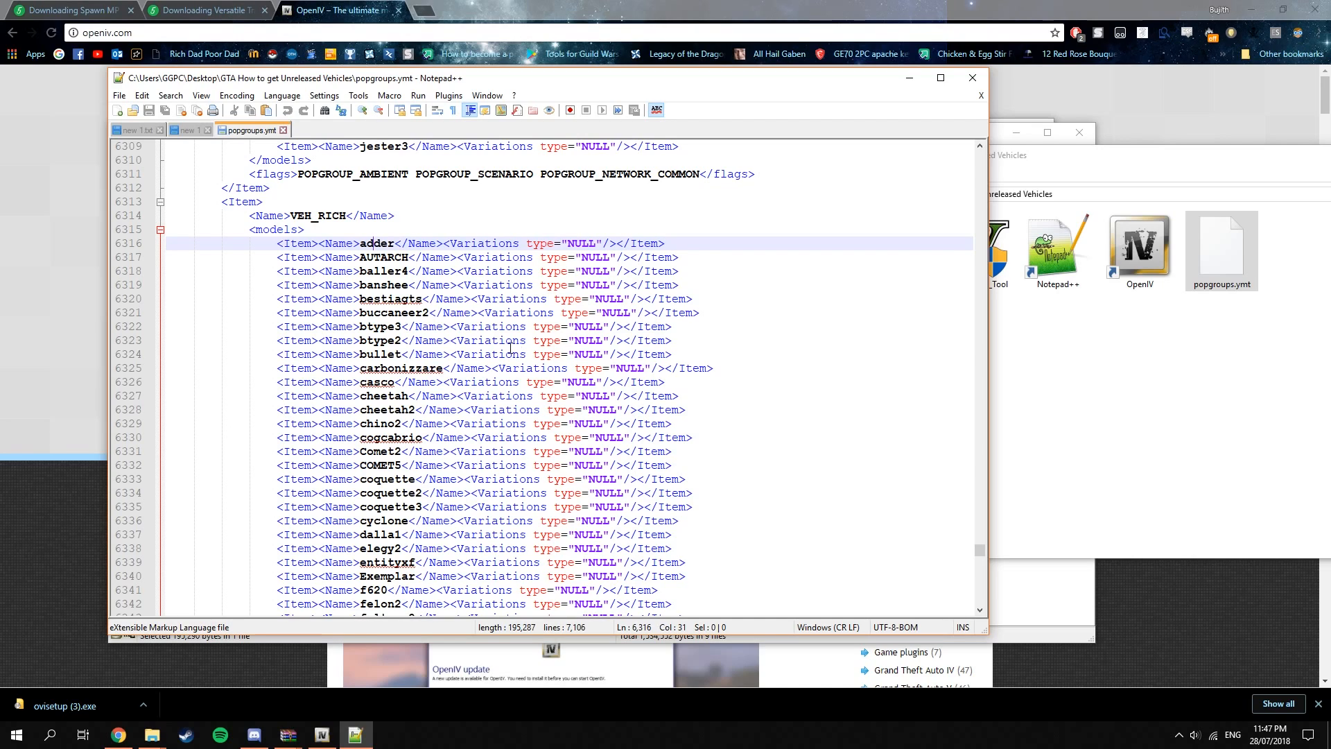
left_click(281, 284)
left_click(279, 246)
scroll(634, 305, "down", 1)
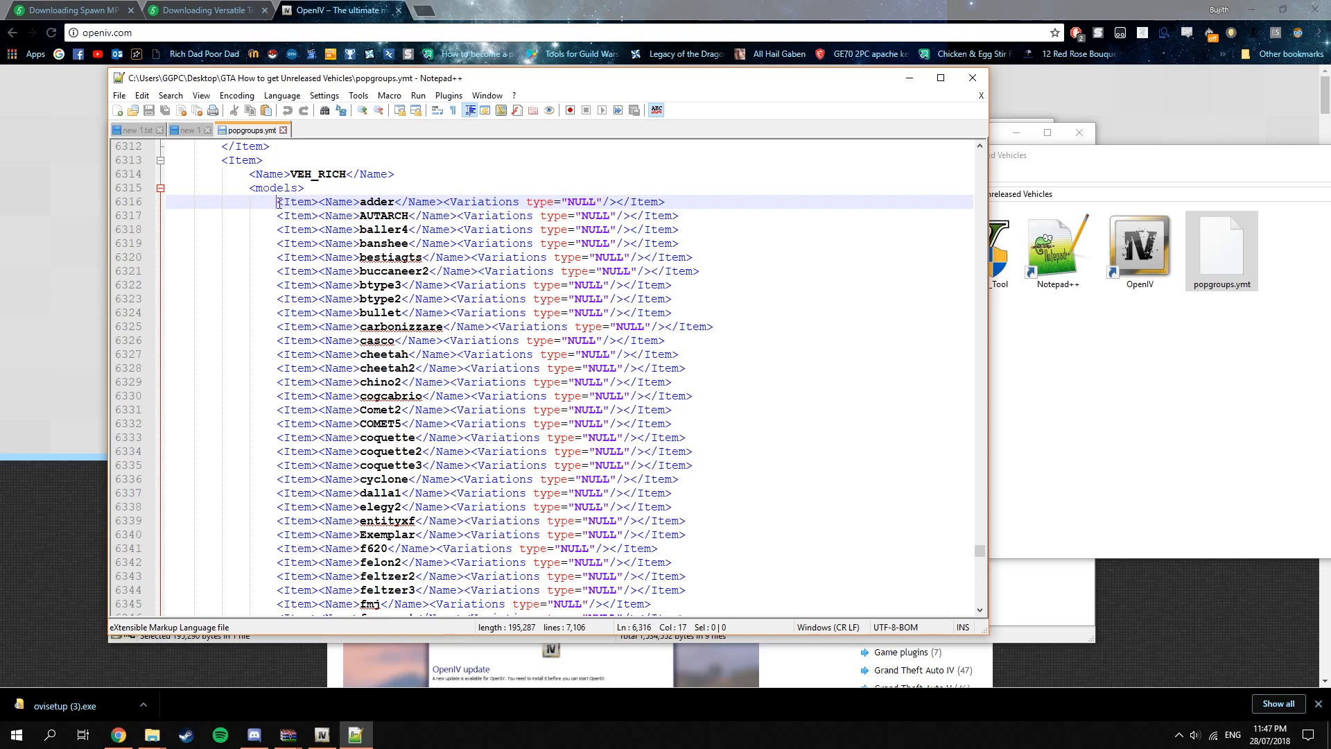
left_click_drag(271, 203, 836, 422)
scroll(782, 223, "down", 16)
scroll(825, 446, "down", 10)
Duplicate the tyrant entry onto a new line at the end of the VEH_RICH models list.
left_click(828, 422)
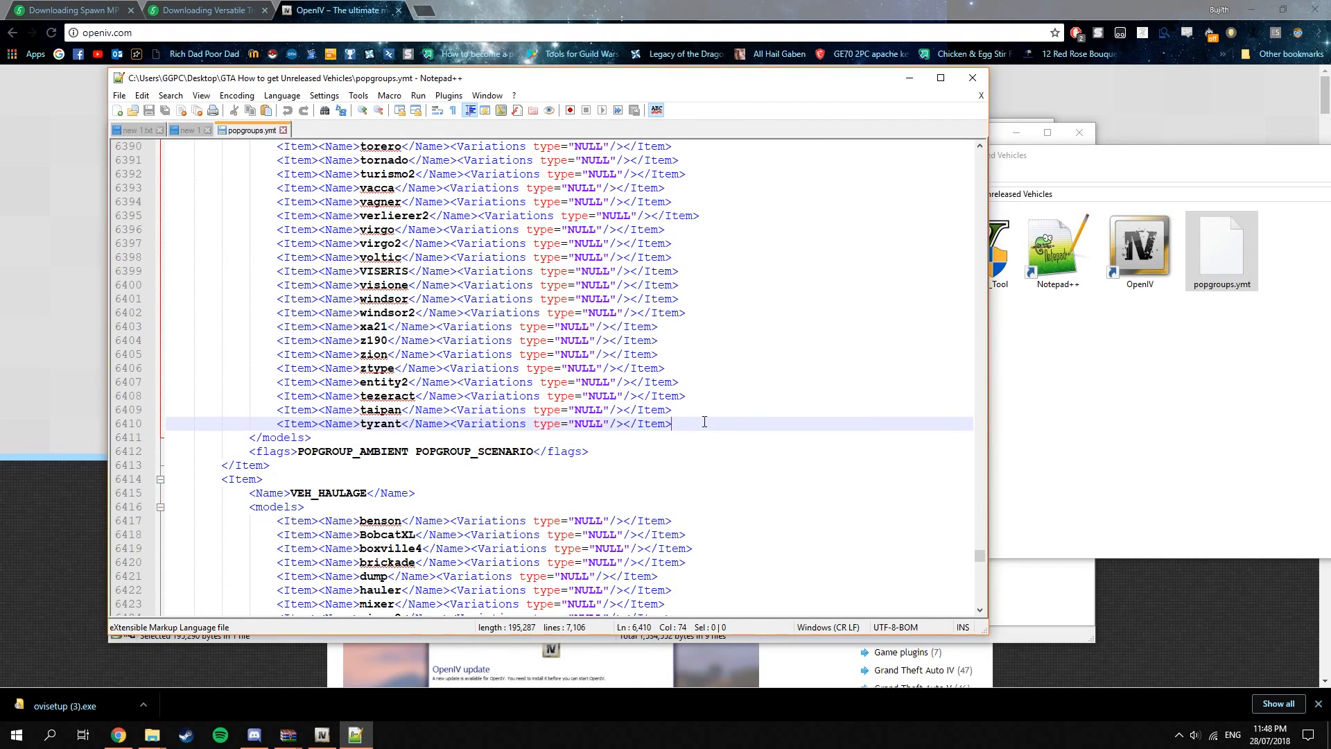
key("Return")
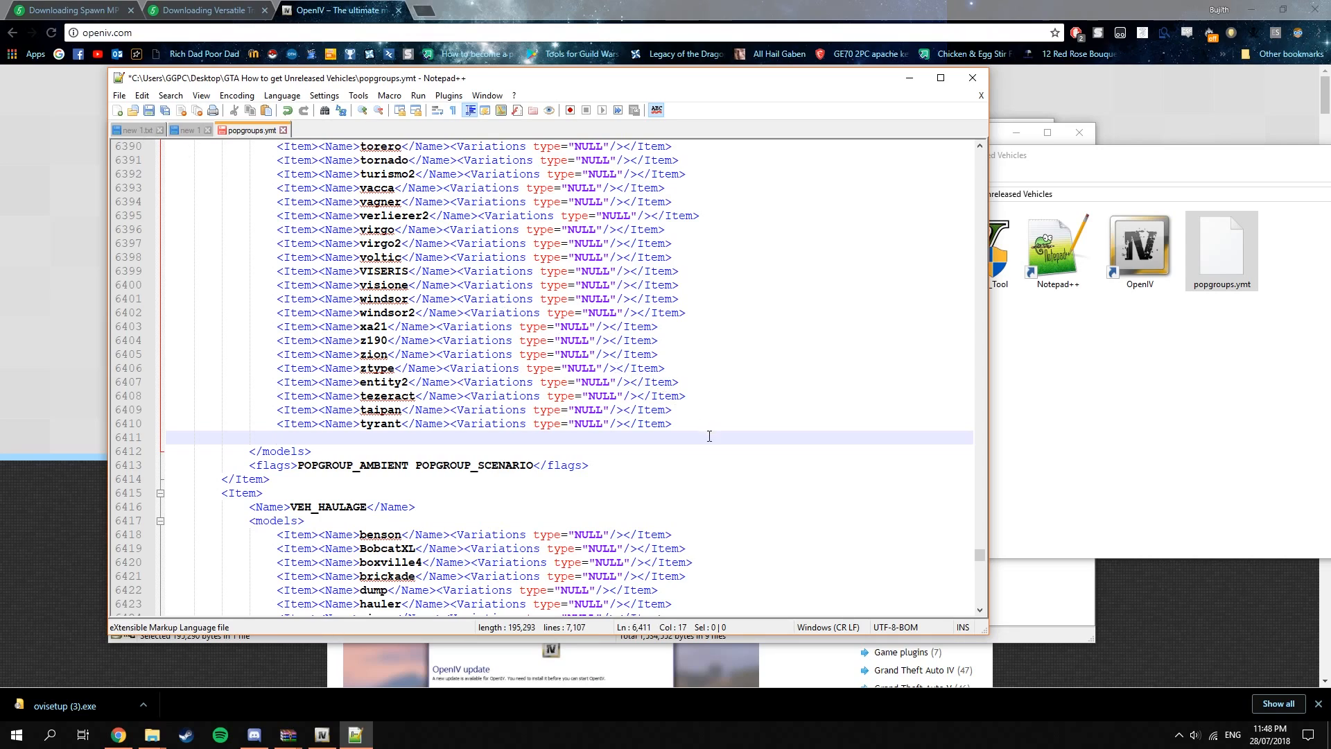
left_click_drag(683, 424, 274, 421)
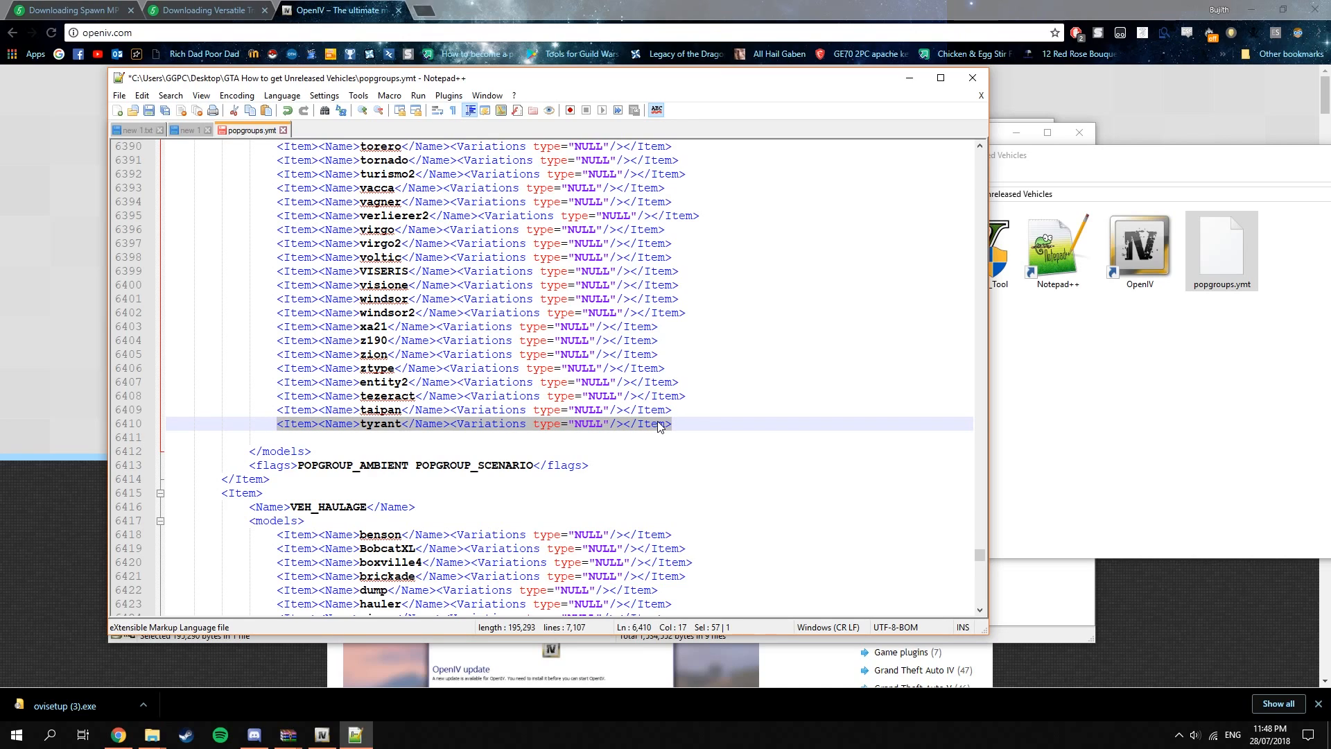
key("ctrl+c")
left_click(303, 437)
key("ctrl+v")
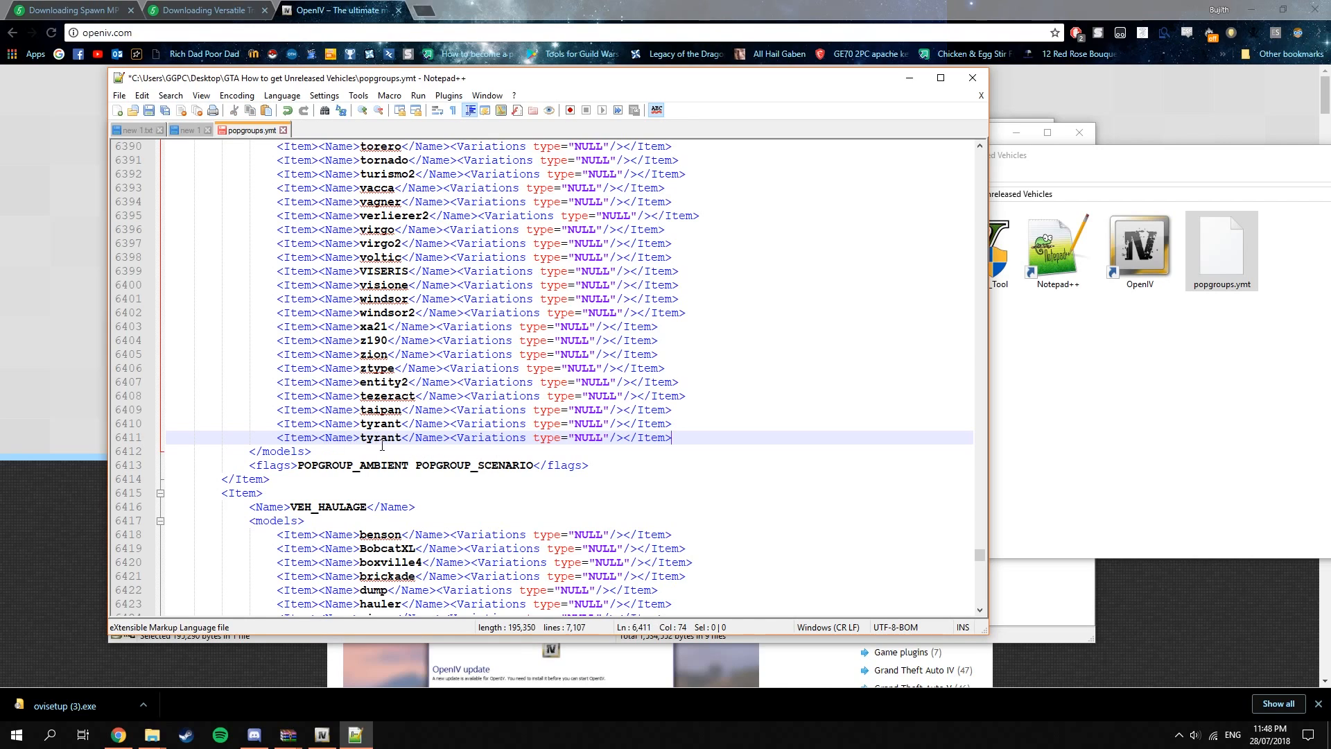
Clear the vehicle name from the duplicated tyrant entry, leaving its tags in place.
left_click(402, 437)
key("BackSpace")
key("BackSpace")
key("BackSpace")
key("BackSpace")
key("BackSpace")
key("BackSpace")
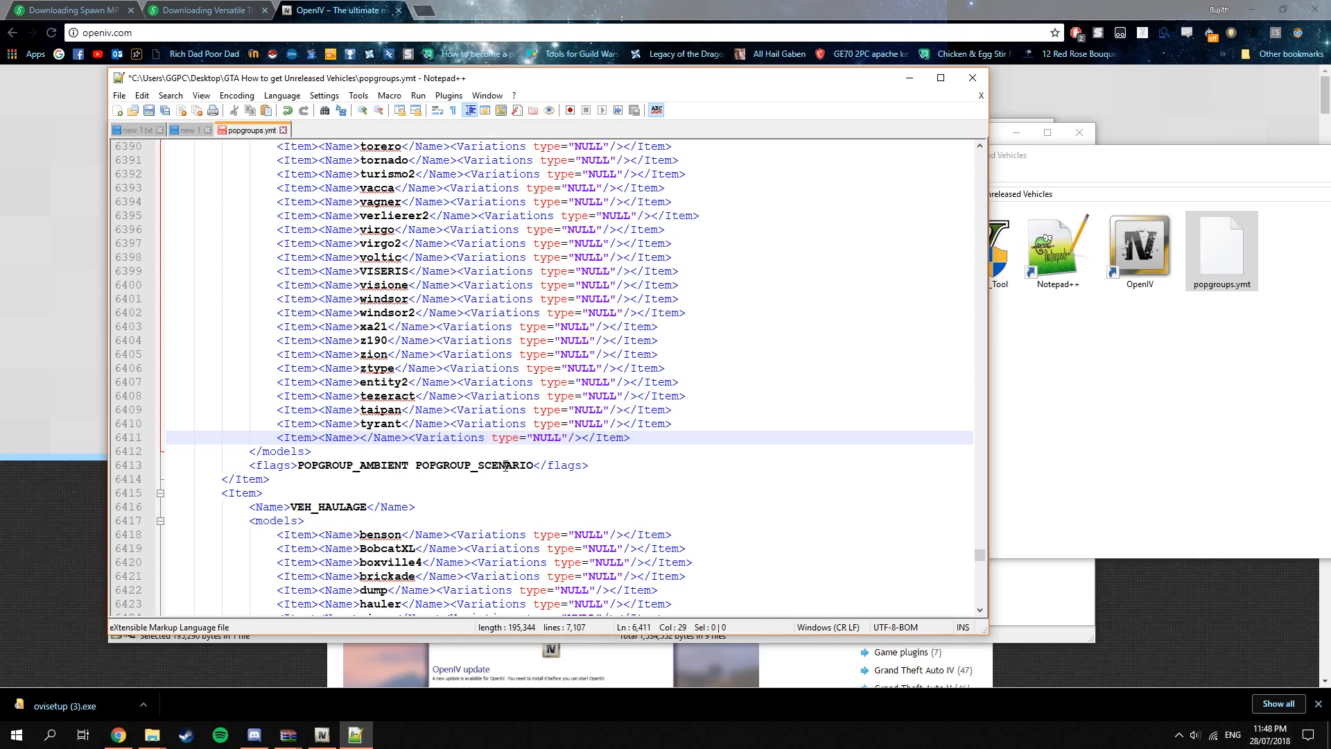
Copy the name OPPRESSOR2 from new 1.txt into the empty name tag of the last VEH_RICH entry.
left_click(143, 131)
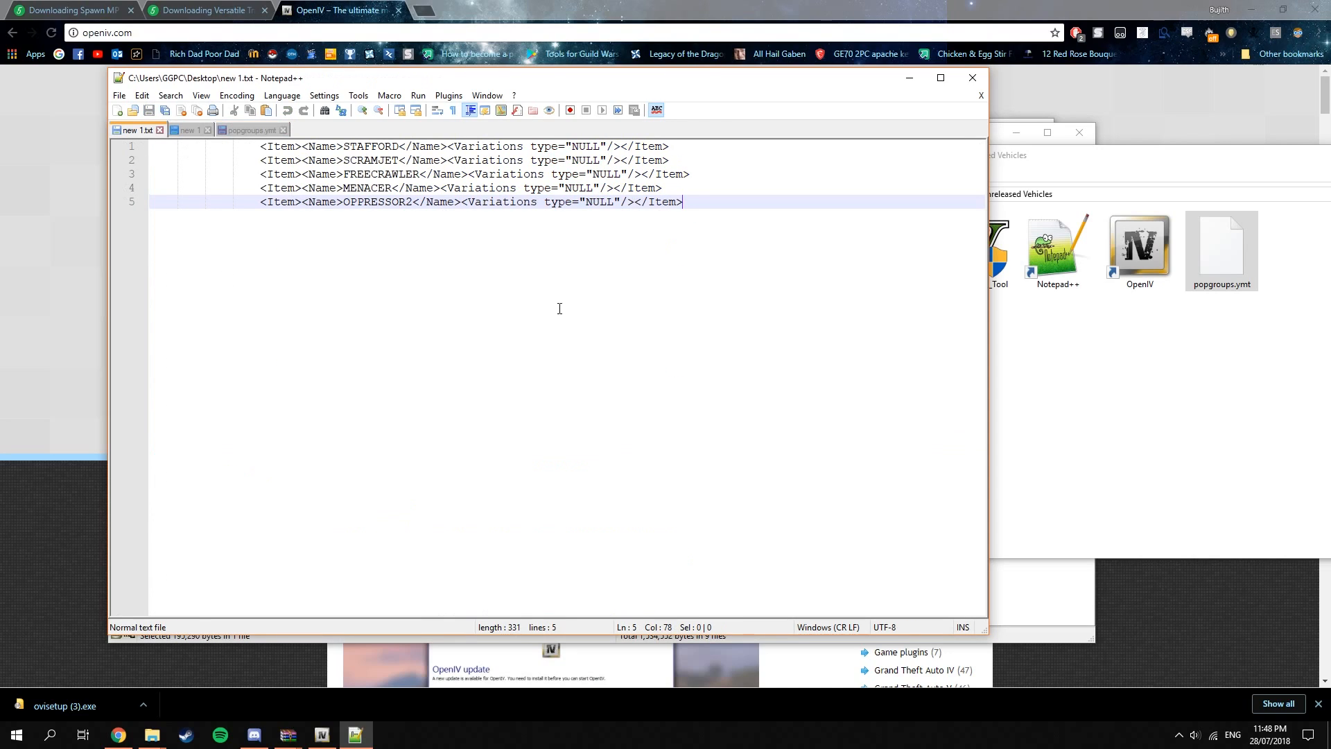
key("shift+Left")
key("shift+Left")
left_click_drag(642, 204, 288, 175)
key("Right")
left_click(459, 208)
left_click_drag(413, 203, 346, 209)
left_click(244, 131)
key("ctrl+v")
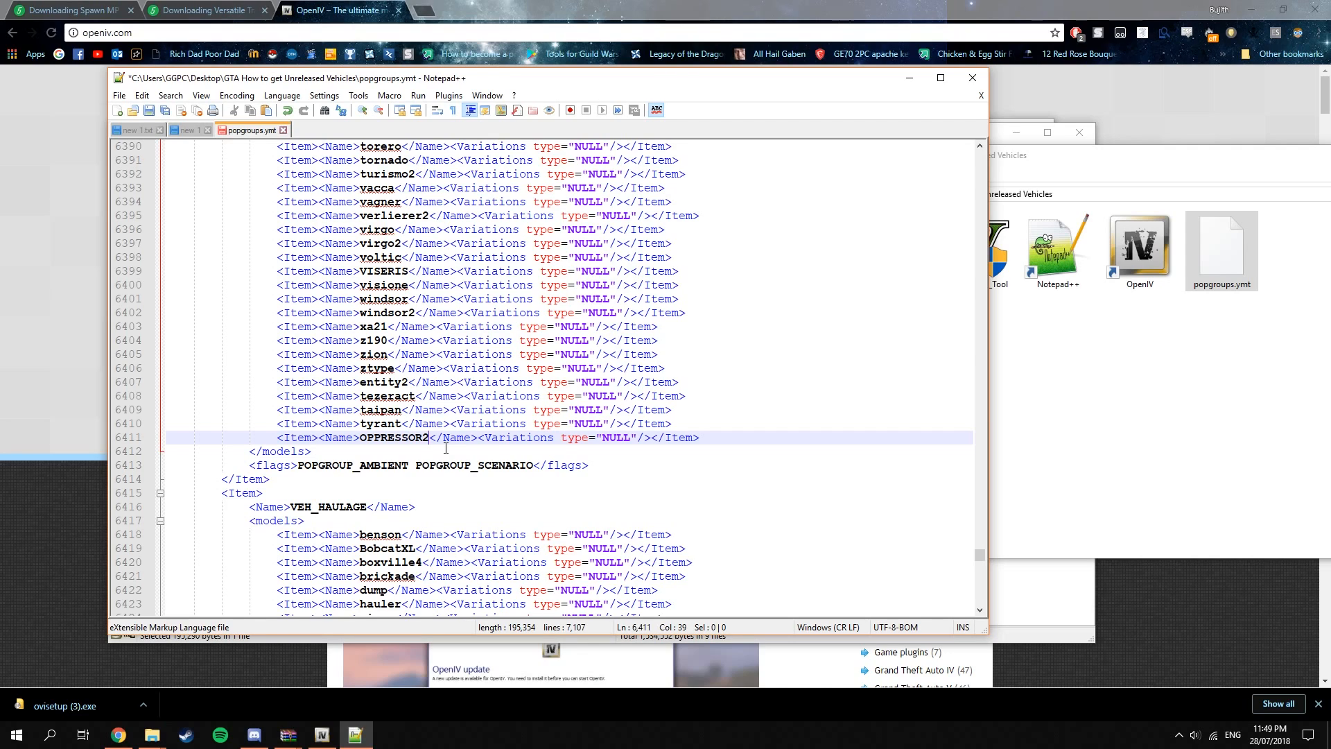
Copy the STAFFORD, SCRAMJET, FREECRAWLER and MENACER entries from new 1.txt to below OPPRESSOR2 in the VEH_RICH group.
left_click(132, 131)
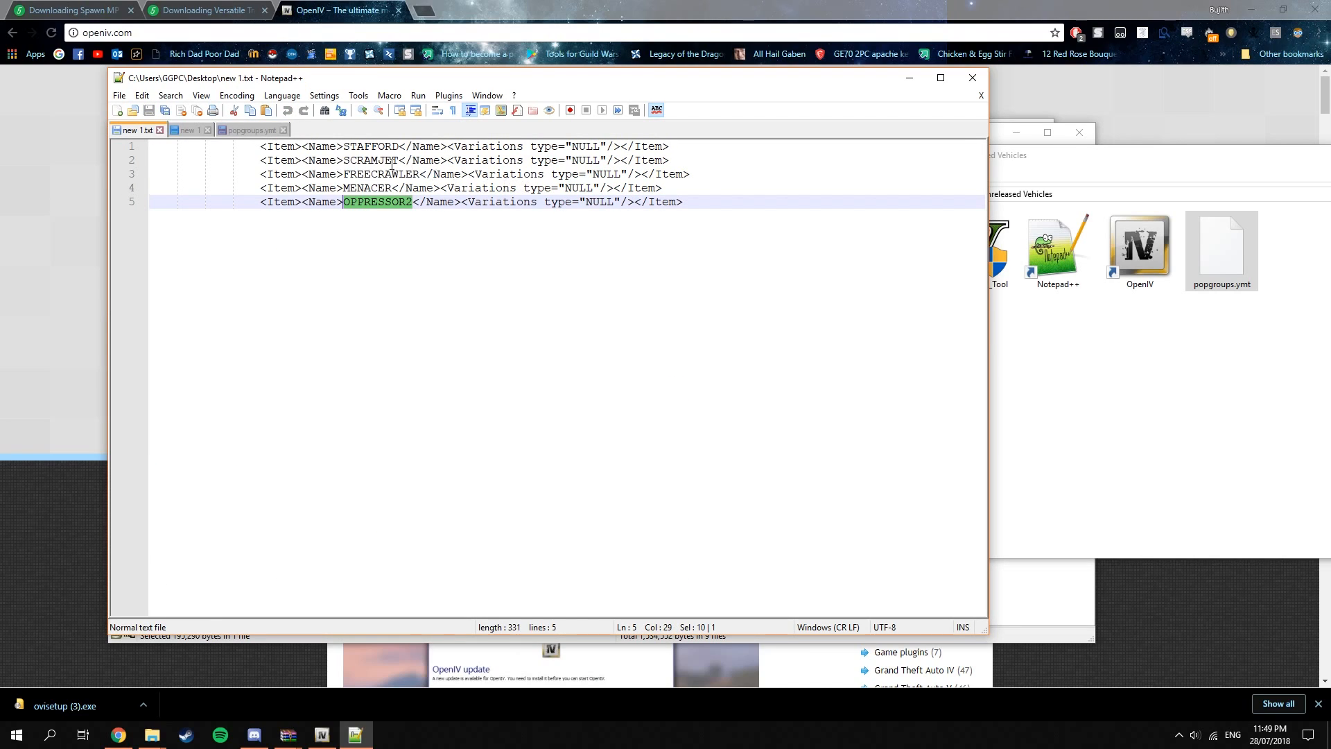
left_click_drag(262, 147, 700, 188)
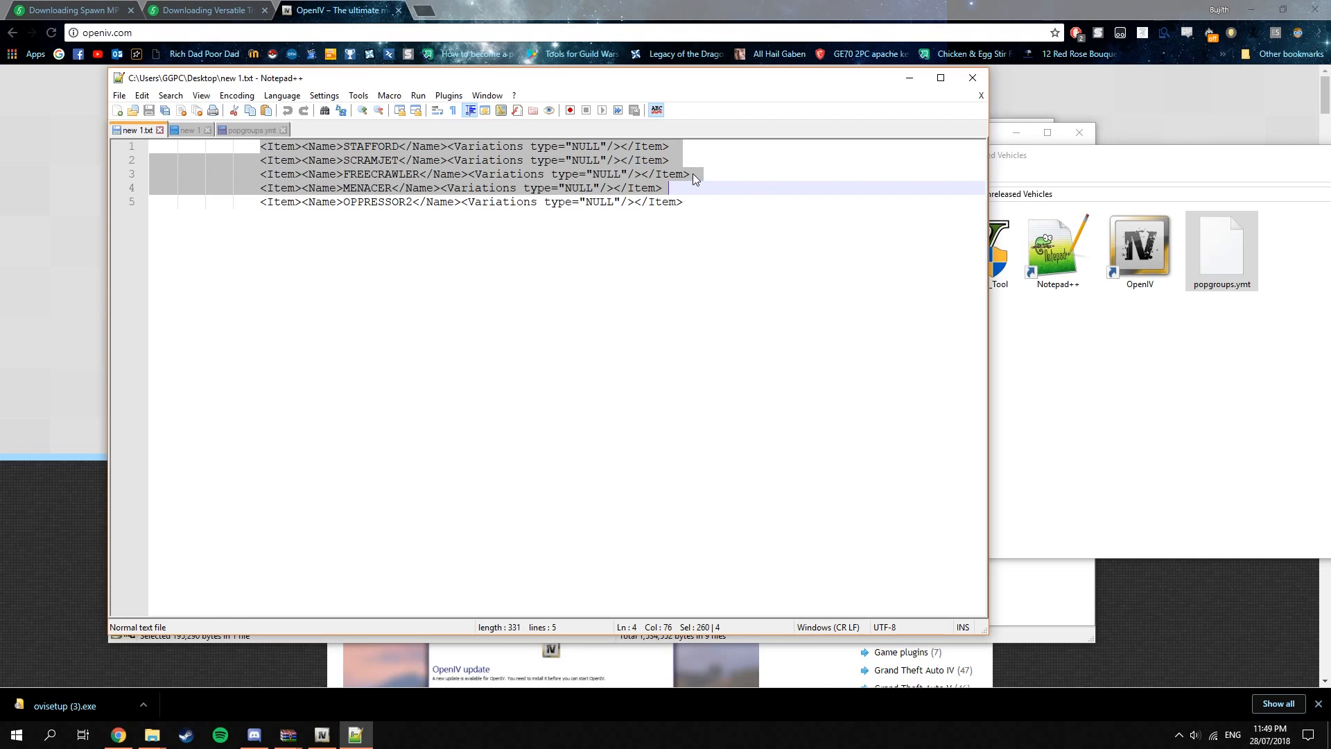
left_click(238, 132)
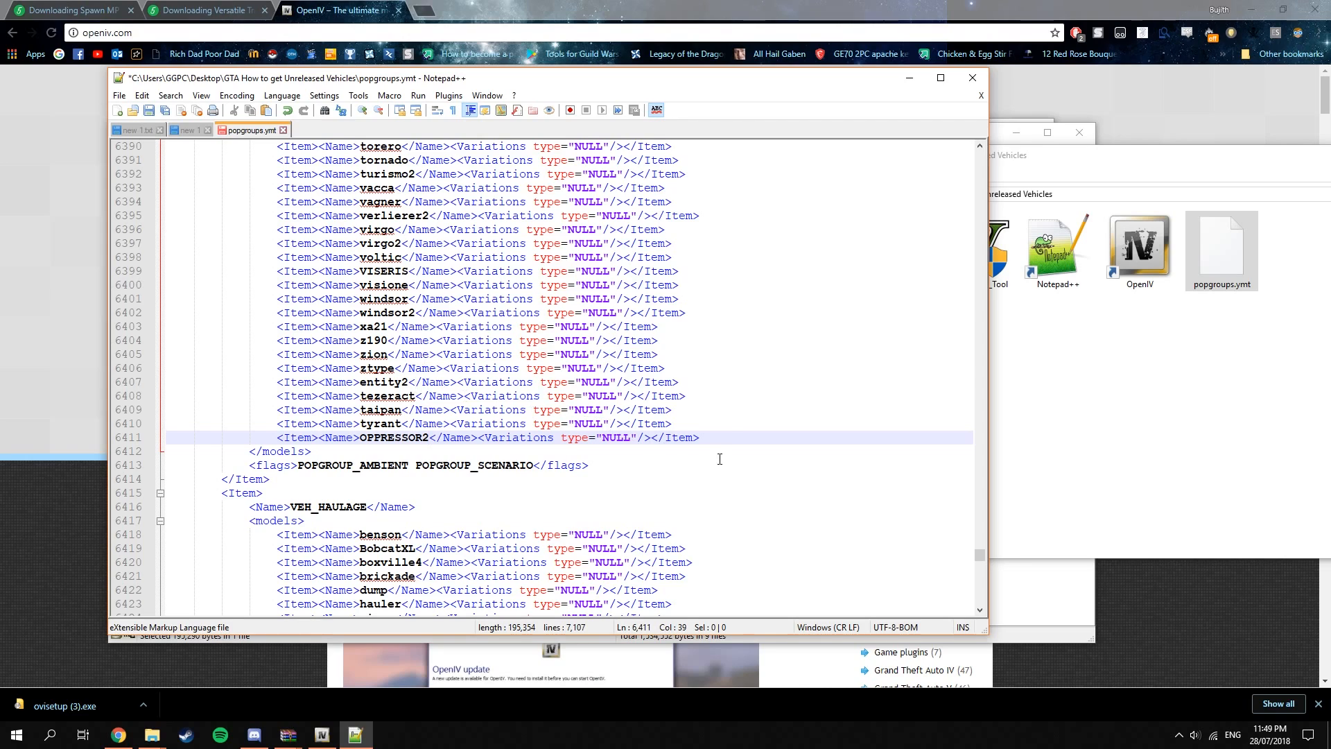
key("Return")
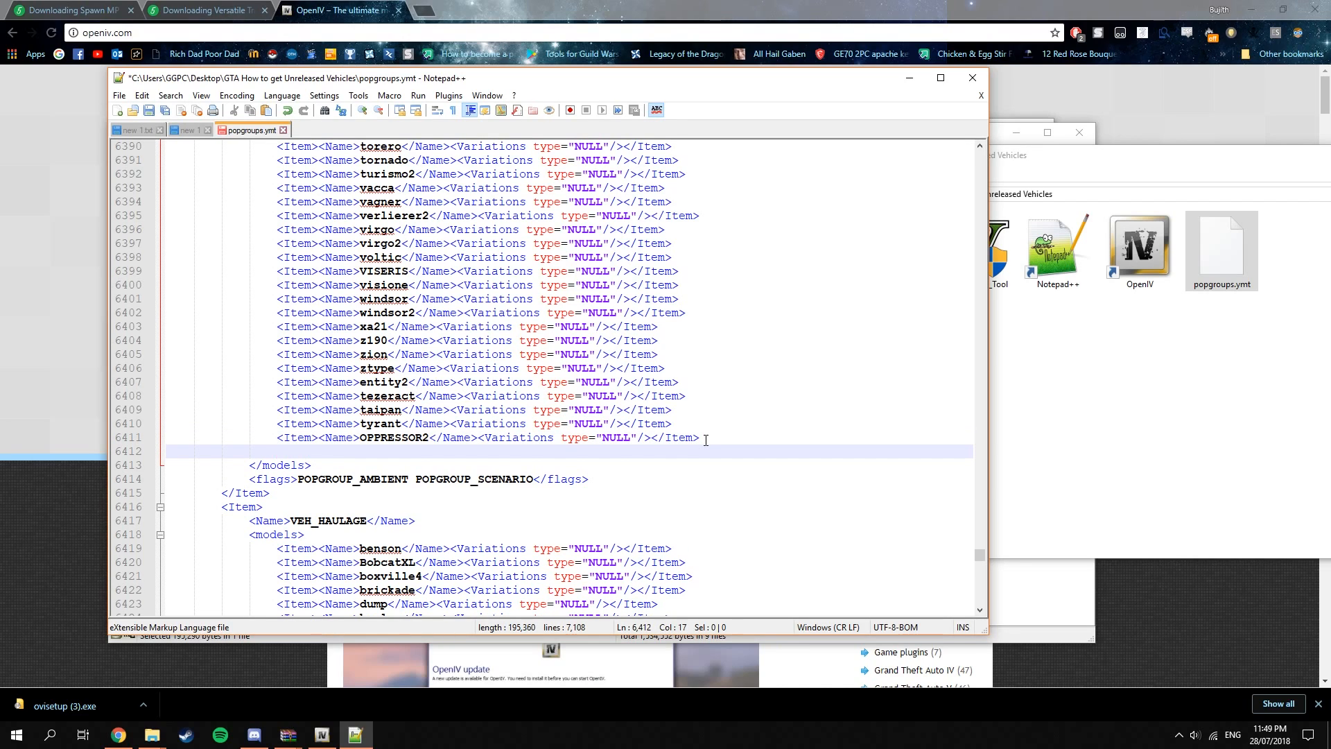
key("ctrl+v")
left_click_drag(679, 493, 278, 438)
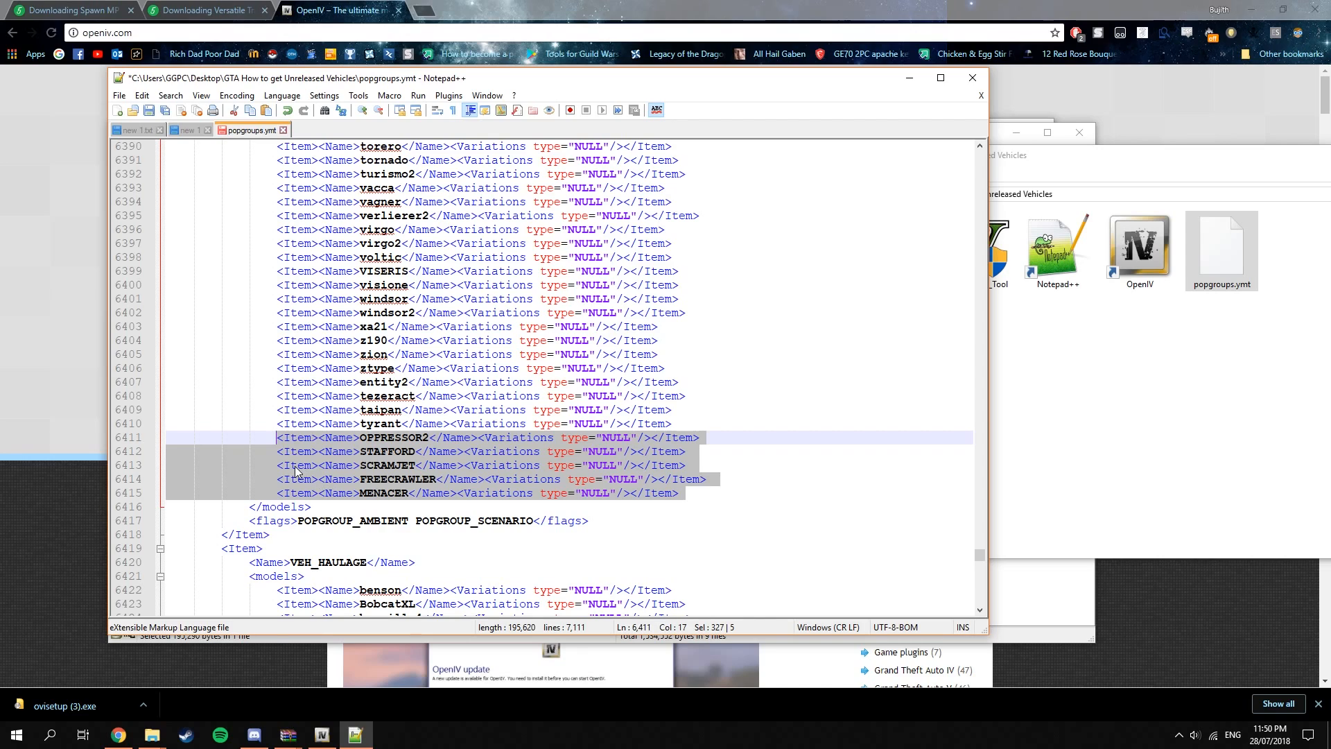
left_click(416, 454)
Delete the original VEH_RICH entries from adder through tyrant, including the leftover blank line above OPPRESSOR2.
left_click(690, 425)
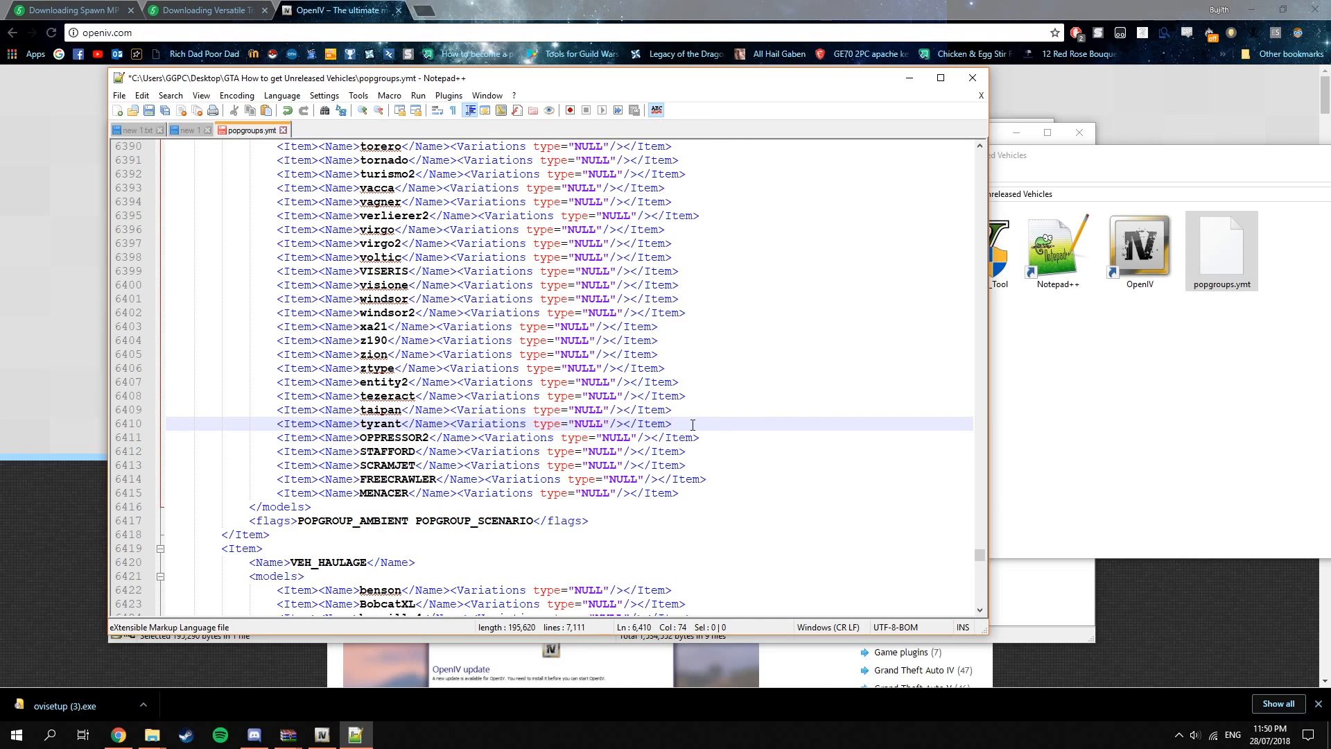
left_click_drag(691, 425, 305, 347)
scroll(254, 425, "up", 6)
scroll(258, 426, "up", 20)
key("Delete")
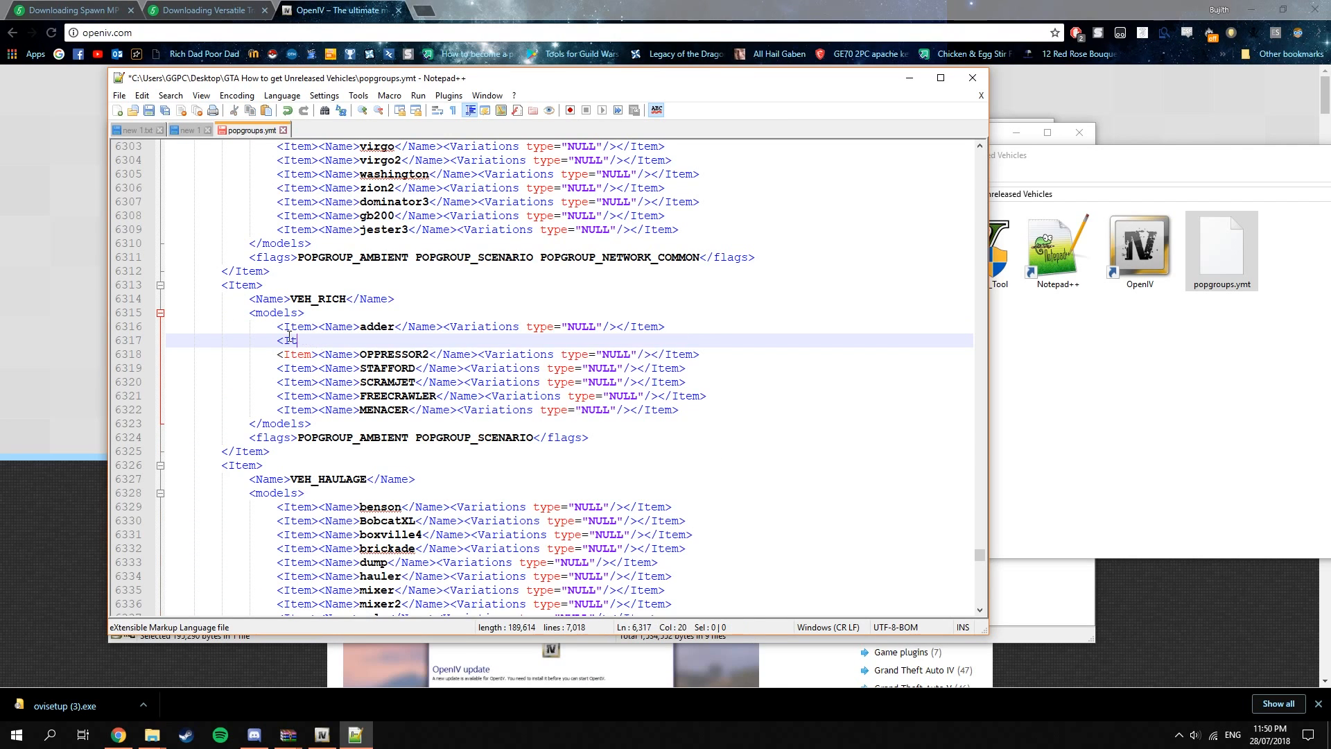
key("BackSpace")
key("BackSpace")
key("BackSpace")
key("BackSpace")
key("BackSpace")
key("shift+Up")
key("BackSpace")
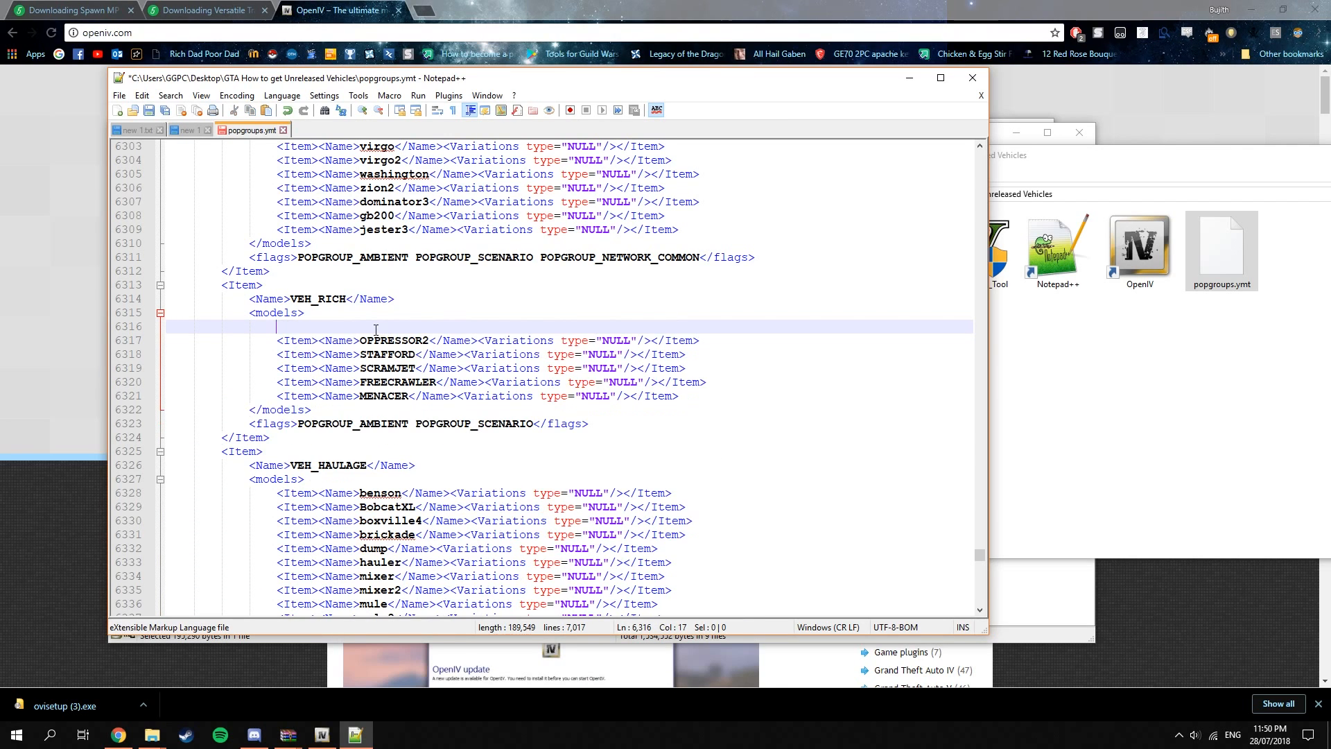
key("BackSpace")
key("BackSpace")
key("BackSpace")
Review the VEH_RICH entries from OPPRESSOR2 to MENACER and the vehicle group above them.
left_click_drag(277, 326, 784, 385)
left_click(778, 383)
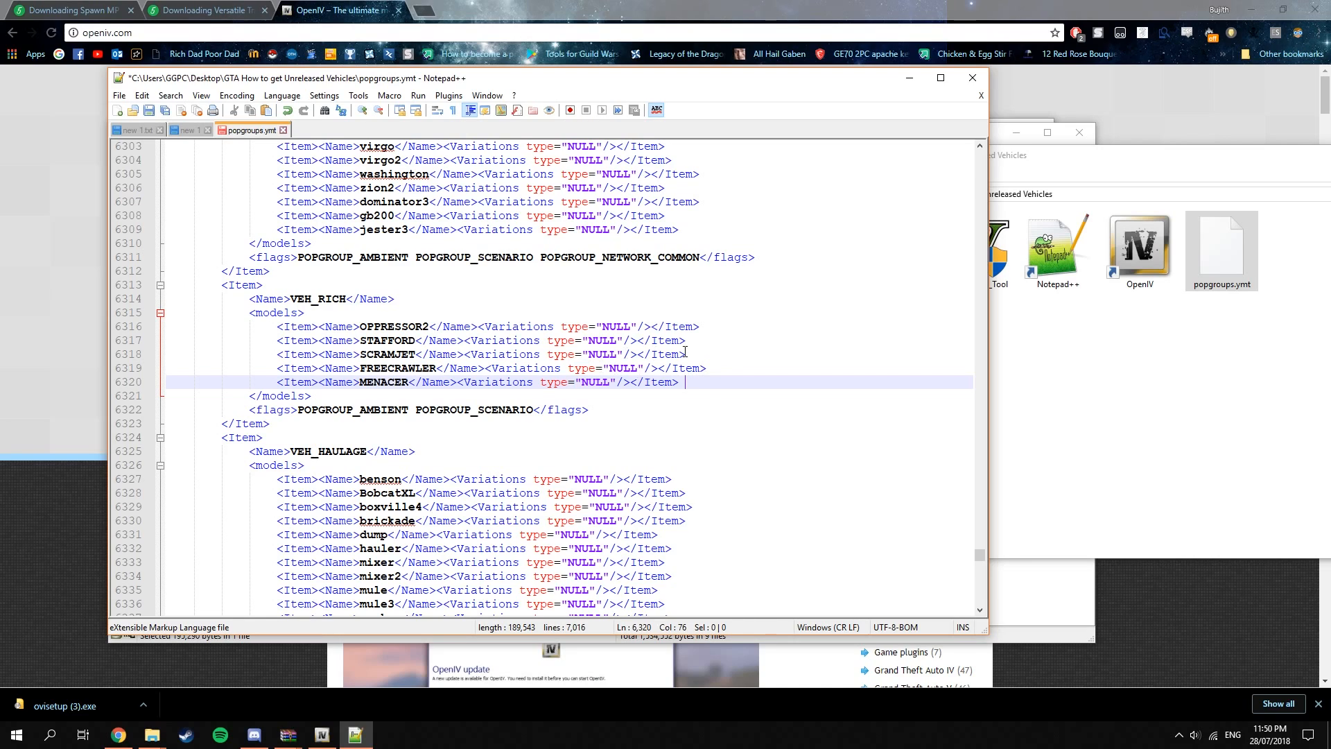
key("Left")
scroll(735, 385, "up", 13)
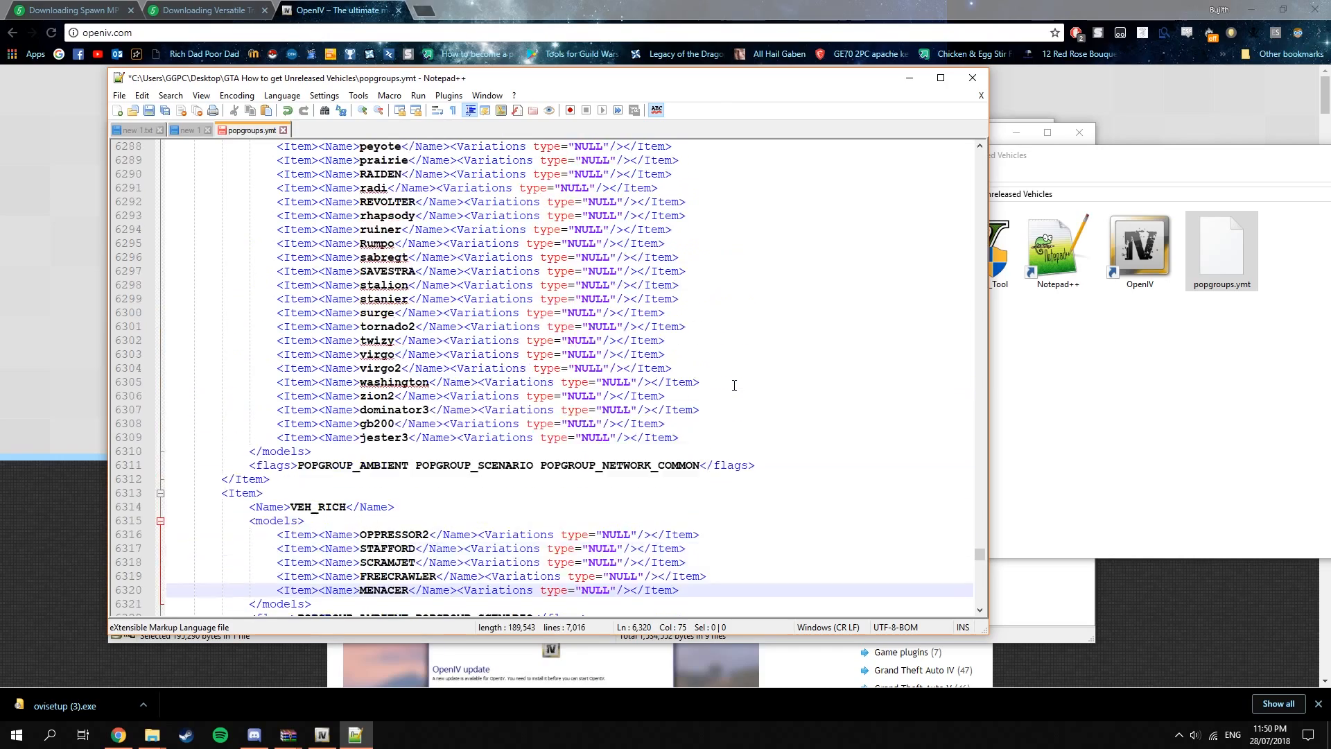
scroll(289, 382, "down", 5)
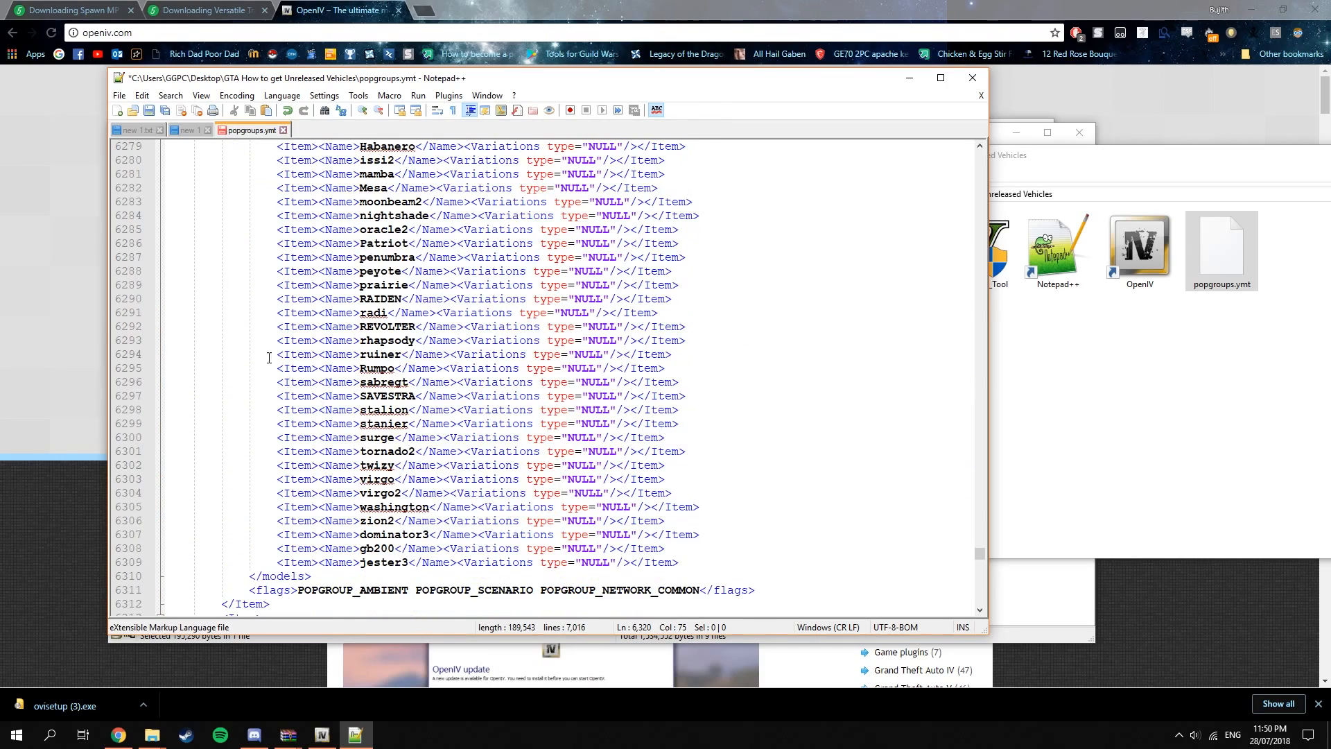
scroll(525, 398, "down", 7)
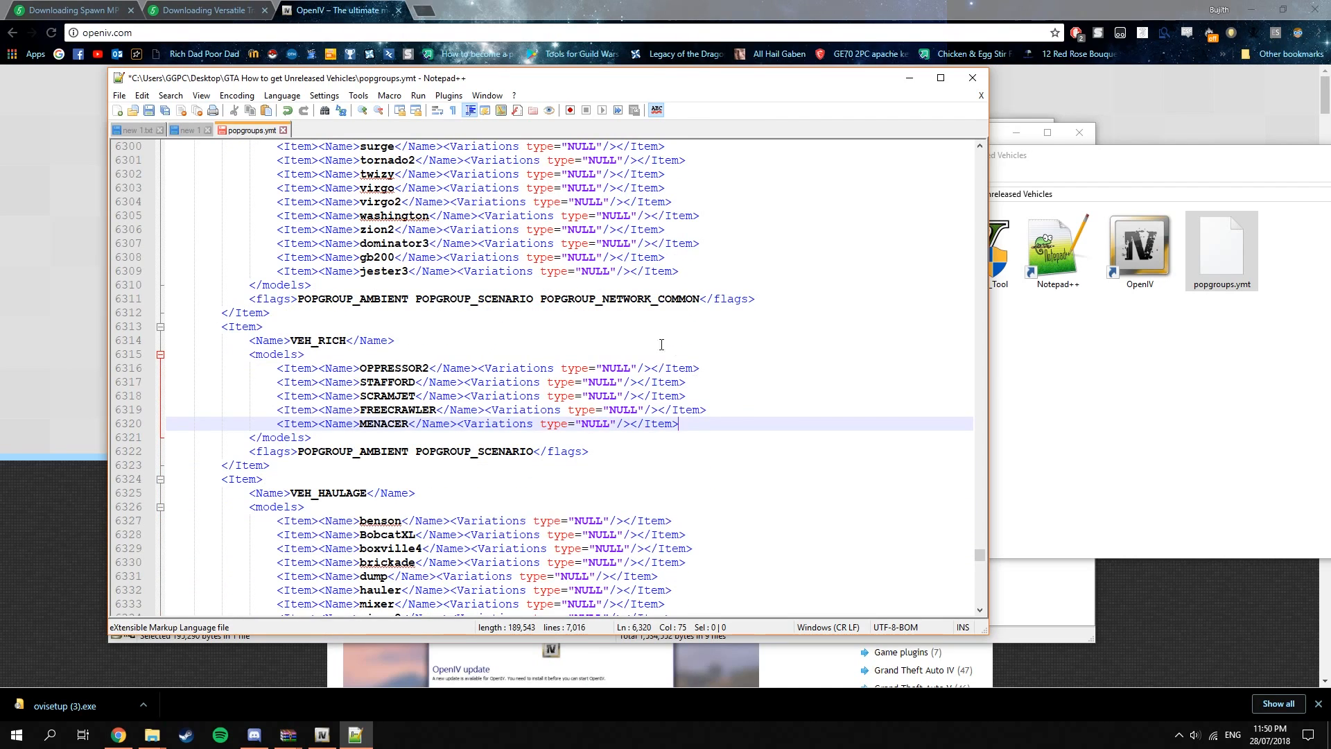
left_click_drag(814, 422, 310, 369)
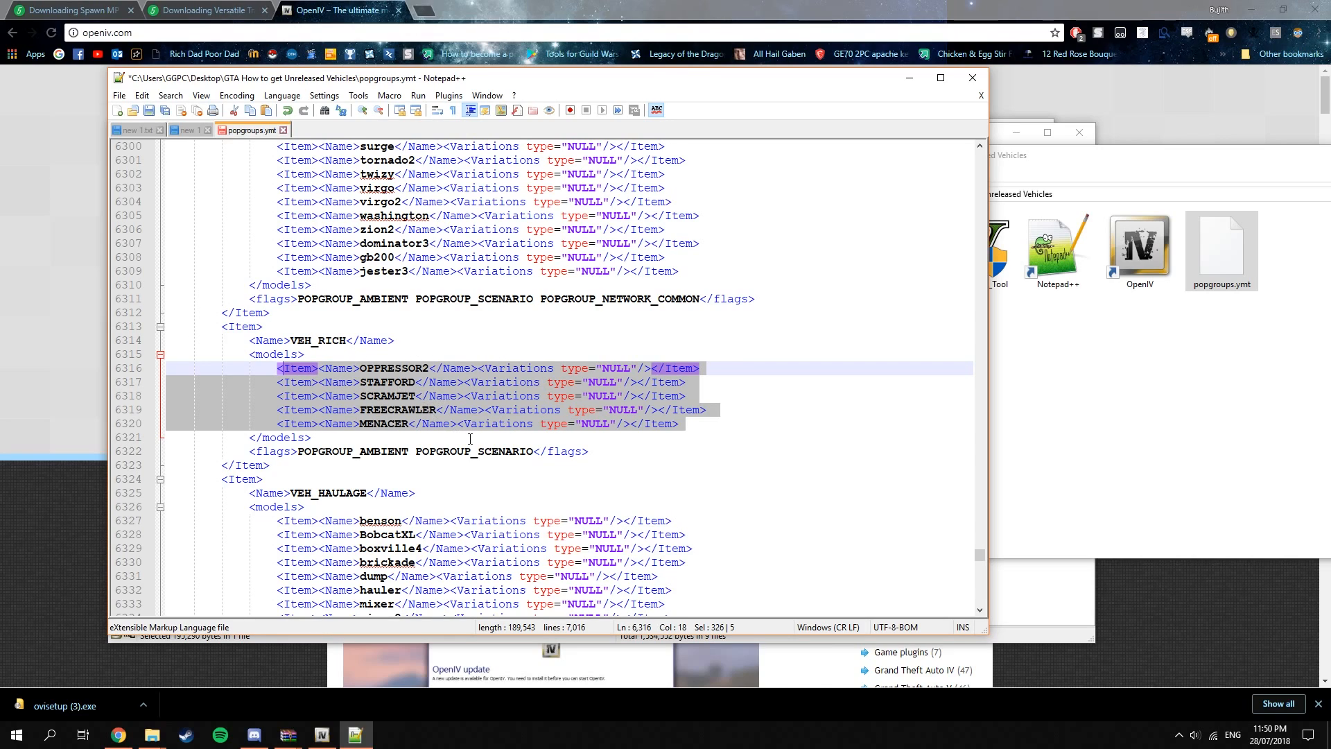
Save the edited popgroups.ymt and close the text editor.
left_click(470, 396)
left_click(701, 423)
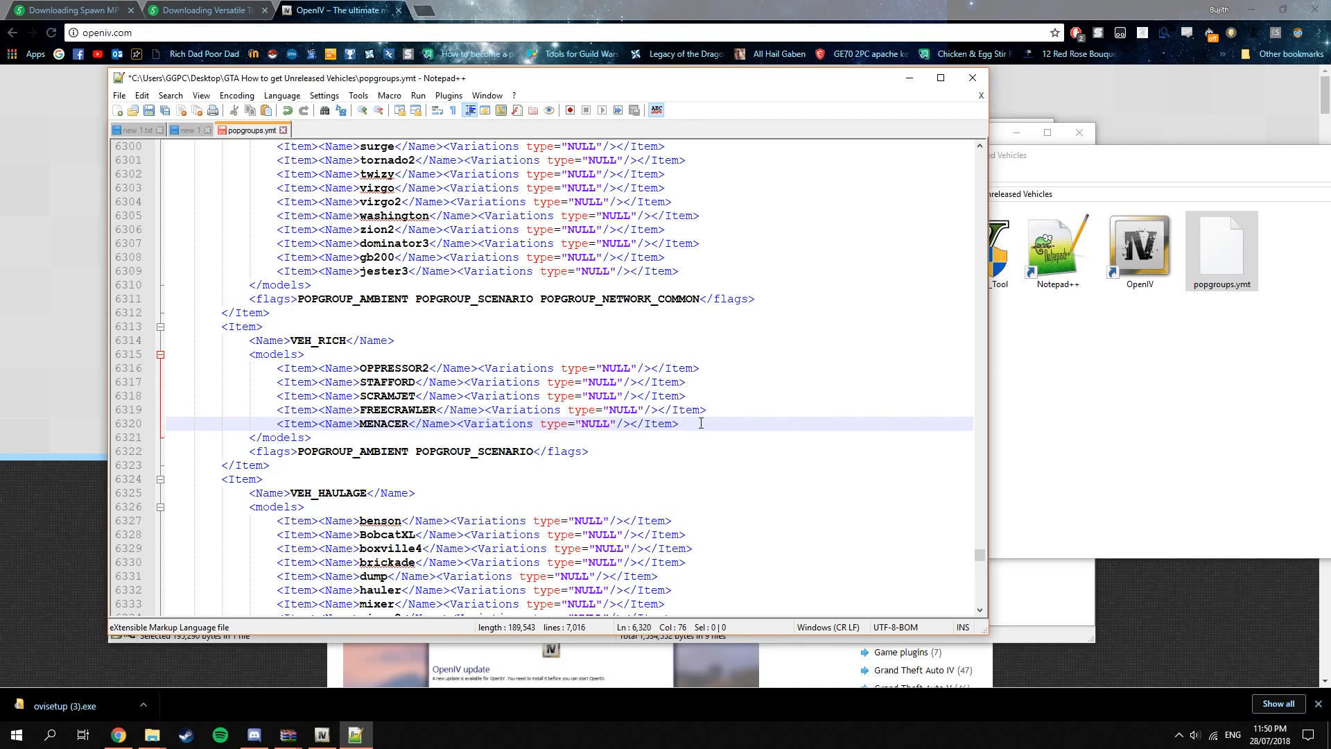
left_click_drag(277, 368, 734, 426)
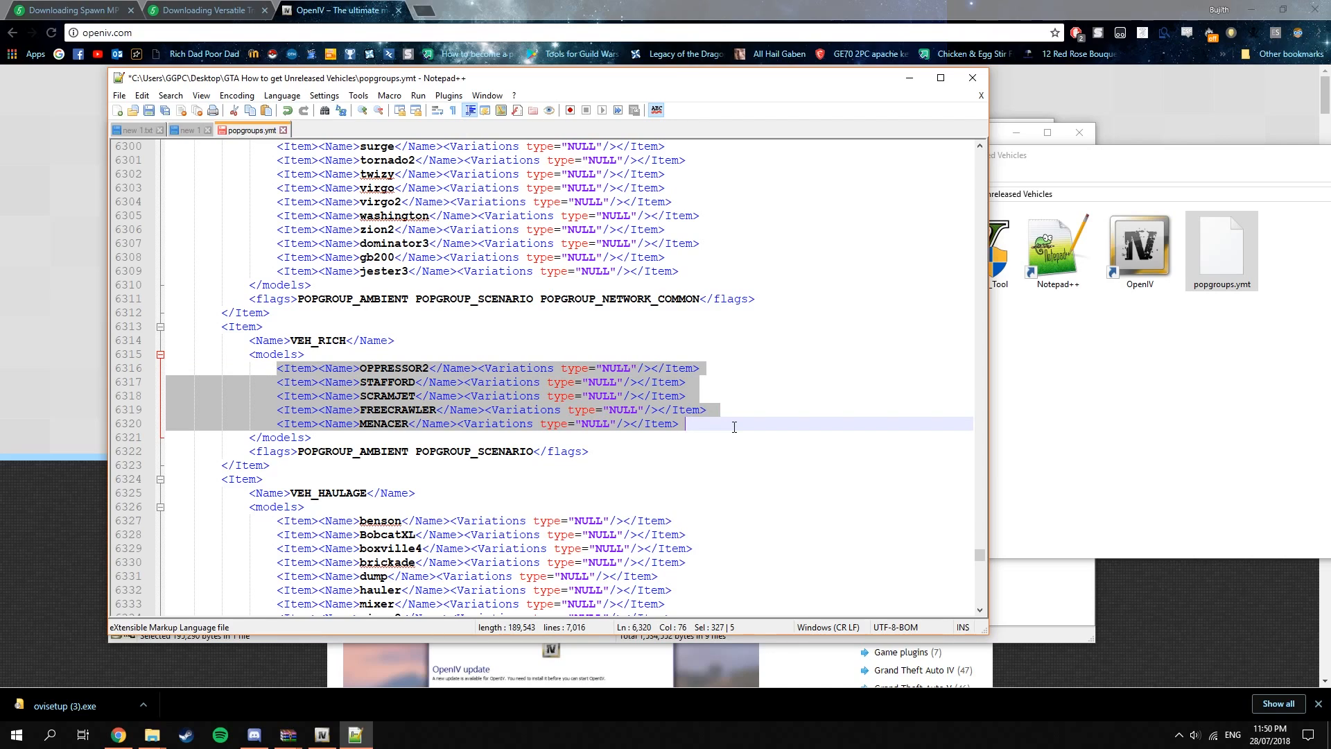
left_click(735, 426)
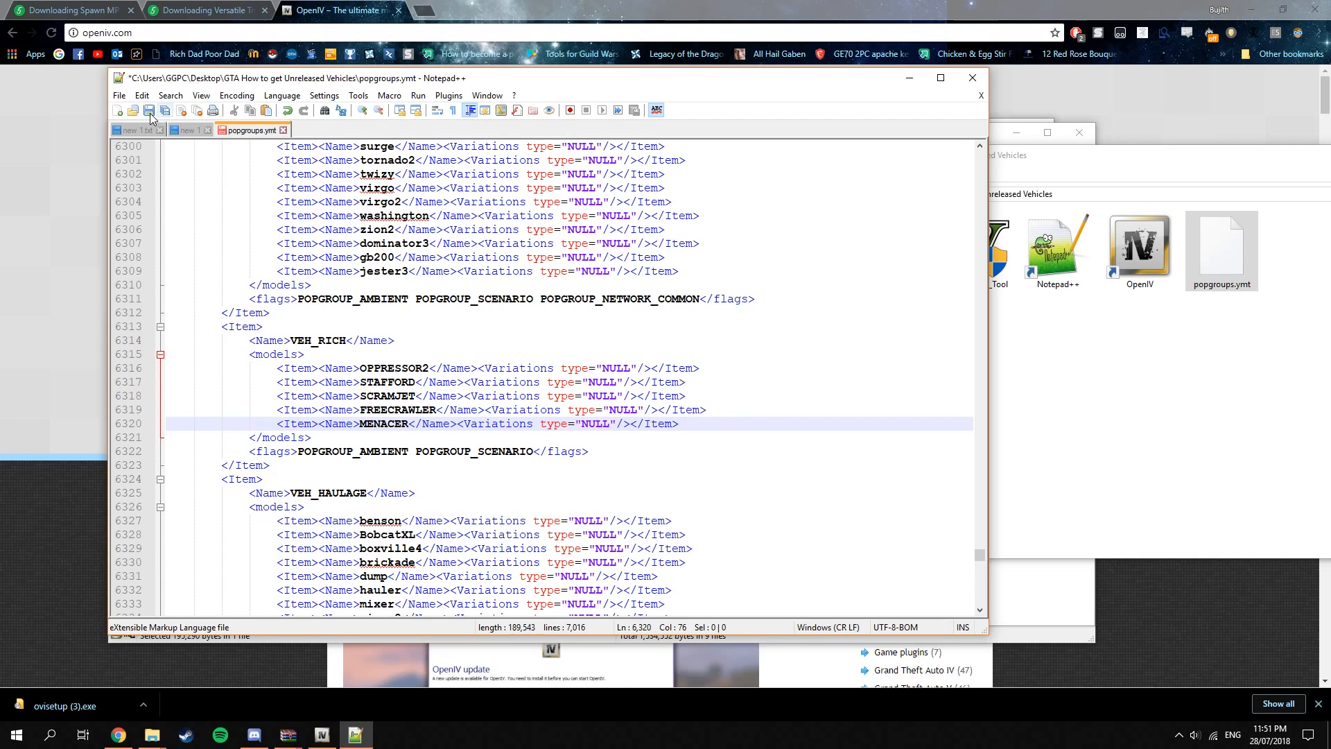
key("ctrl+s")
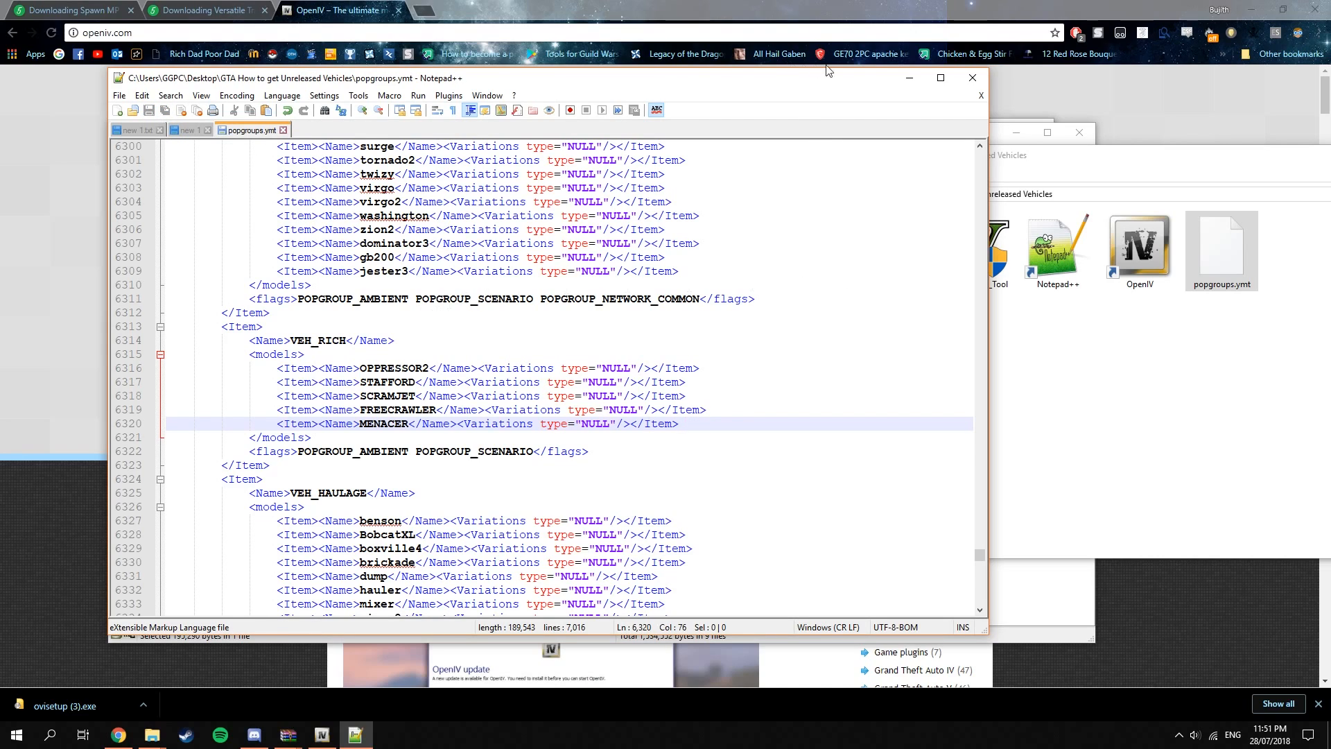
left_click(973, 78)
Switch to OpenIV and open the update.rpf archive in GTA V's update folder.
left_click_drag(1109, 155, 482, 242)
left_click_drag(627, 465, 592, 345)
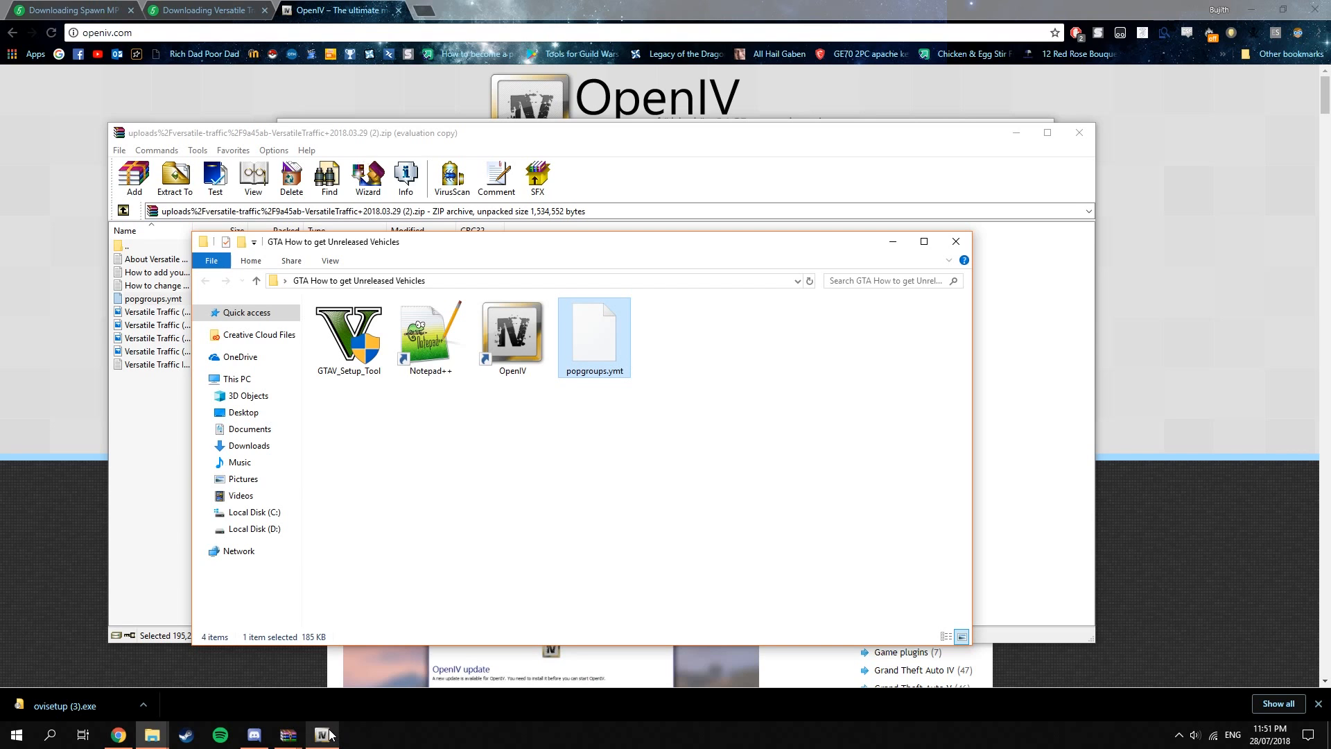
mouse_move(330, 735)
left_click(362, 671)
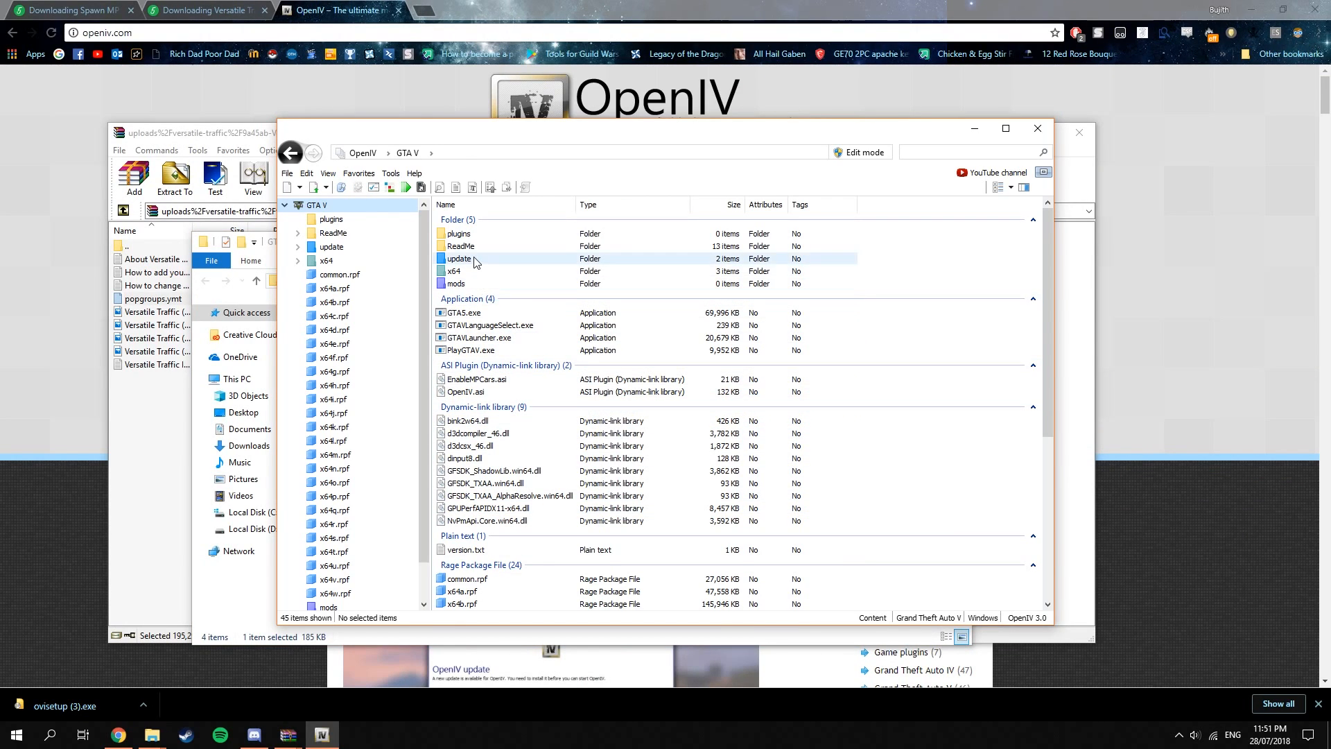
double_click(476, 260)
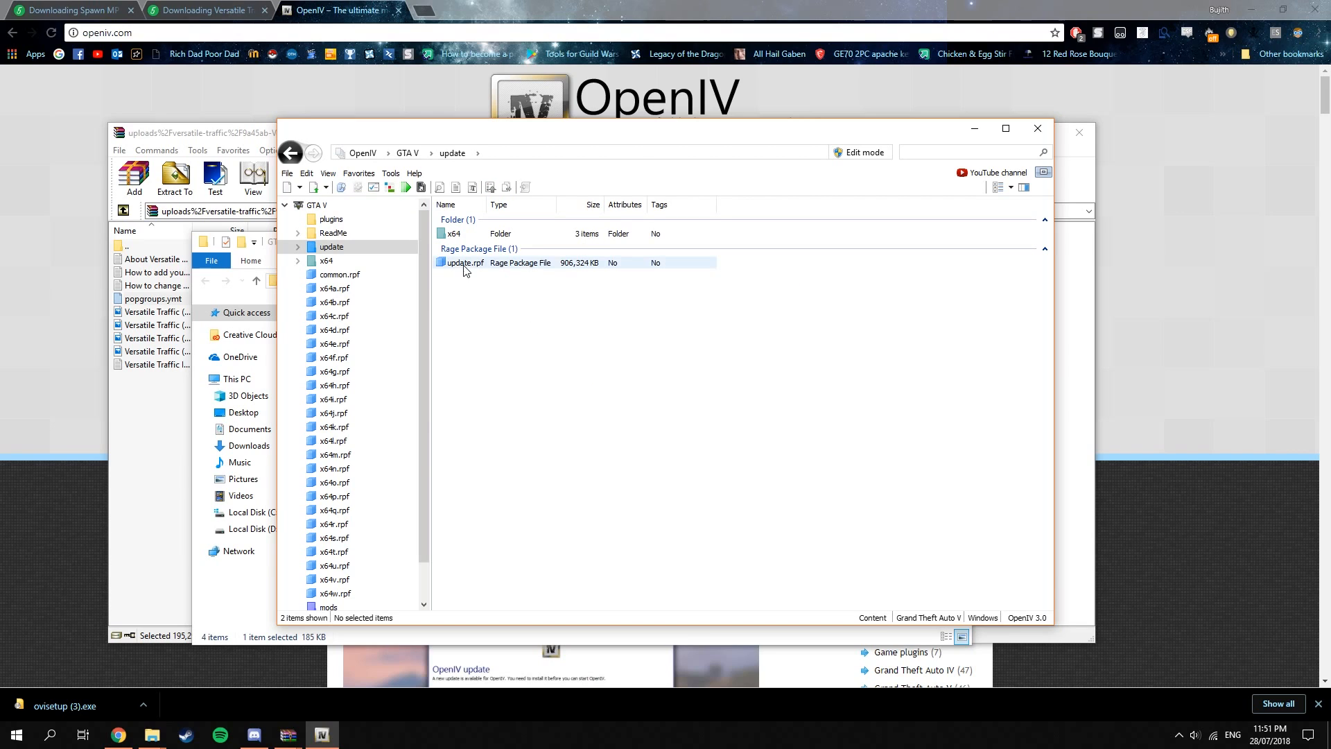
double_click(463, 264)
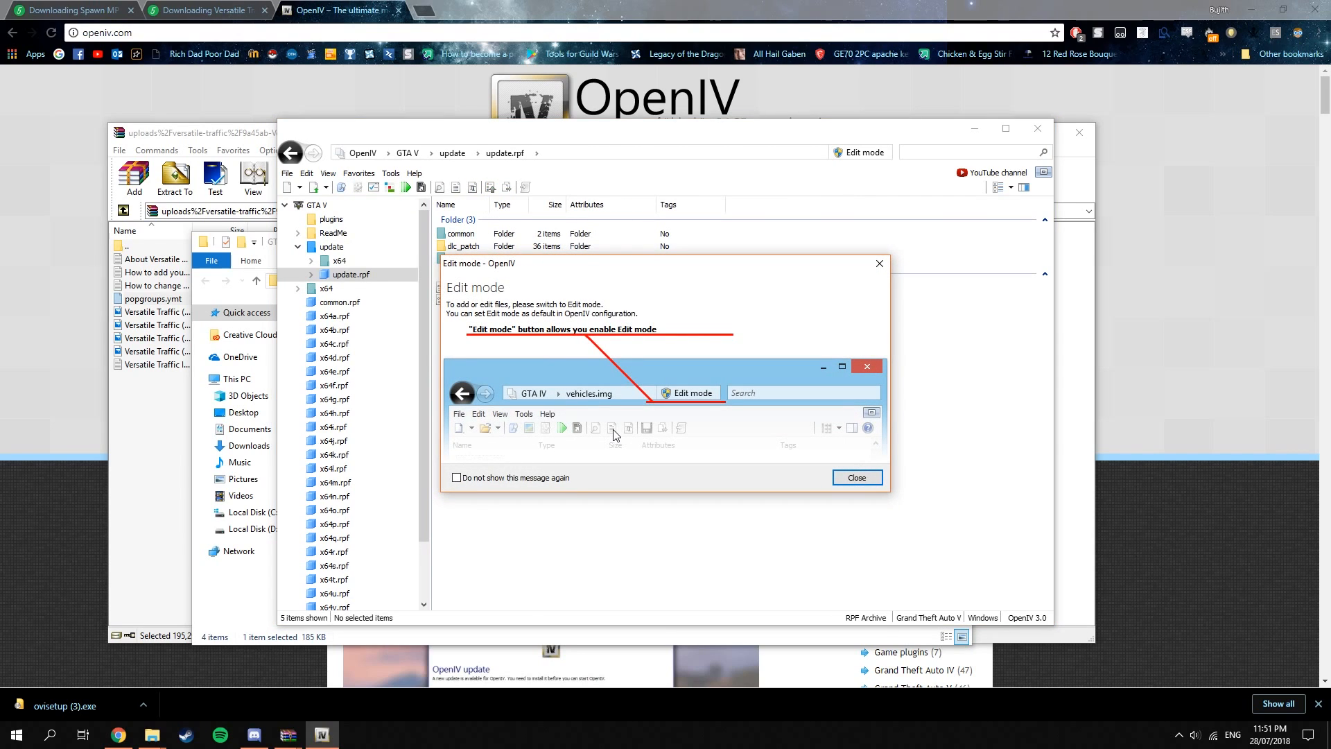
Dismiss the notice, enable Edit mode and copy update.rpf to the mods folder.
left_click(857, 477)
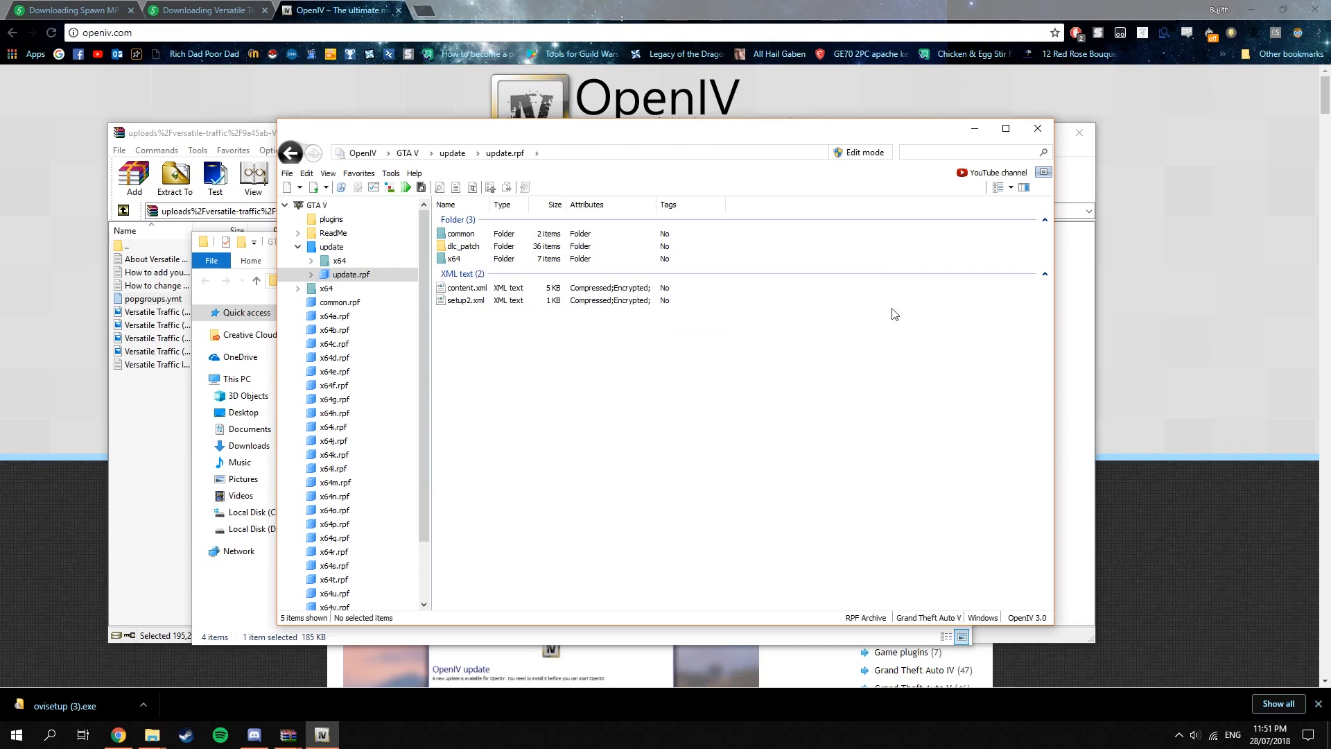
left_click(859, 152)
left_click(713, 414)
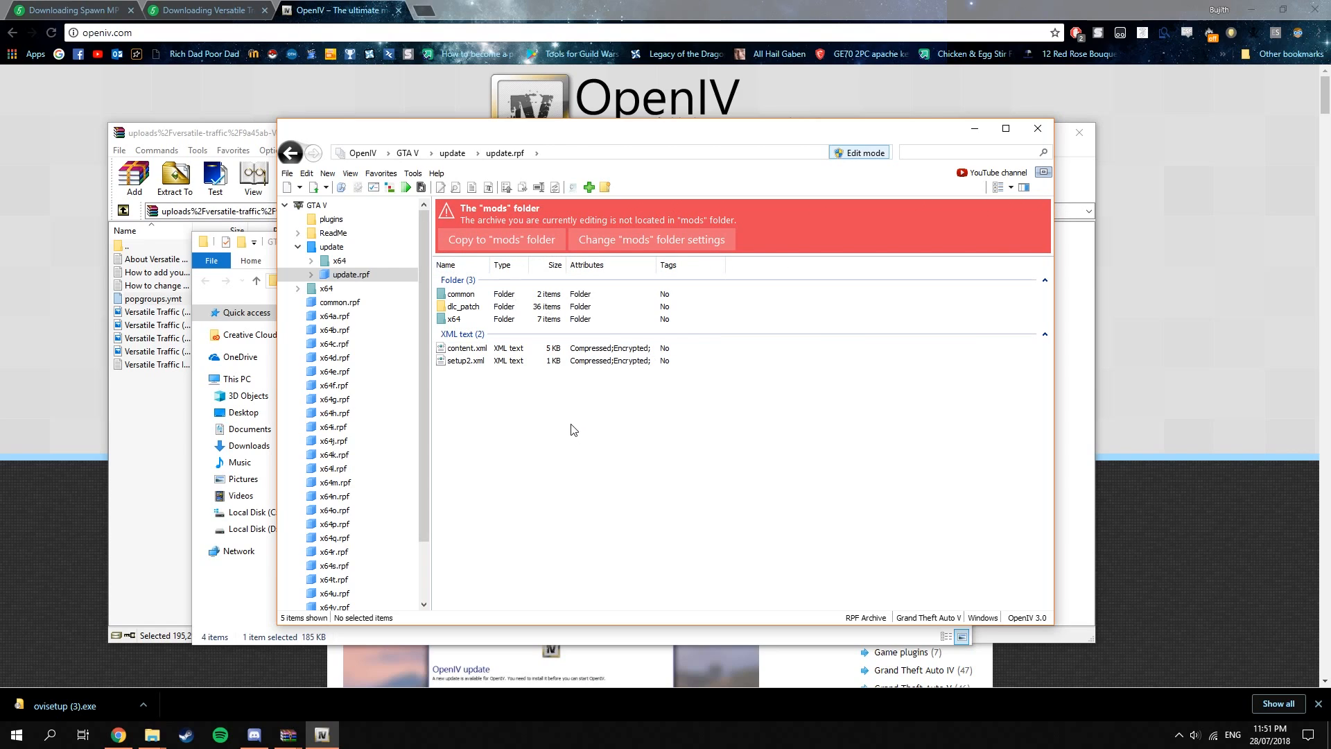
left_click(484, 247)
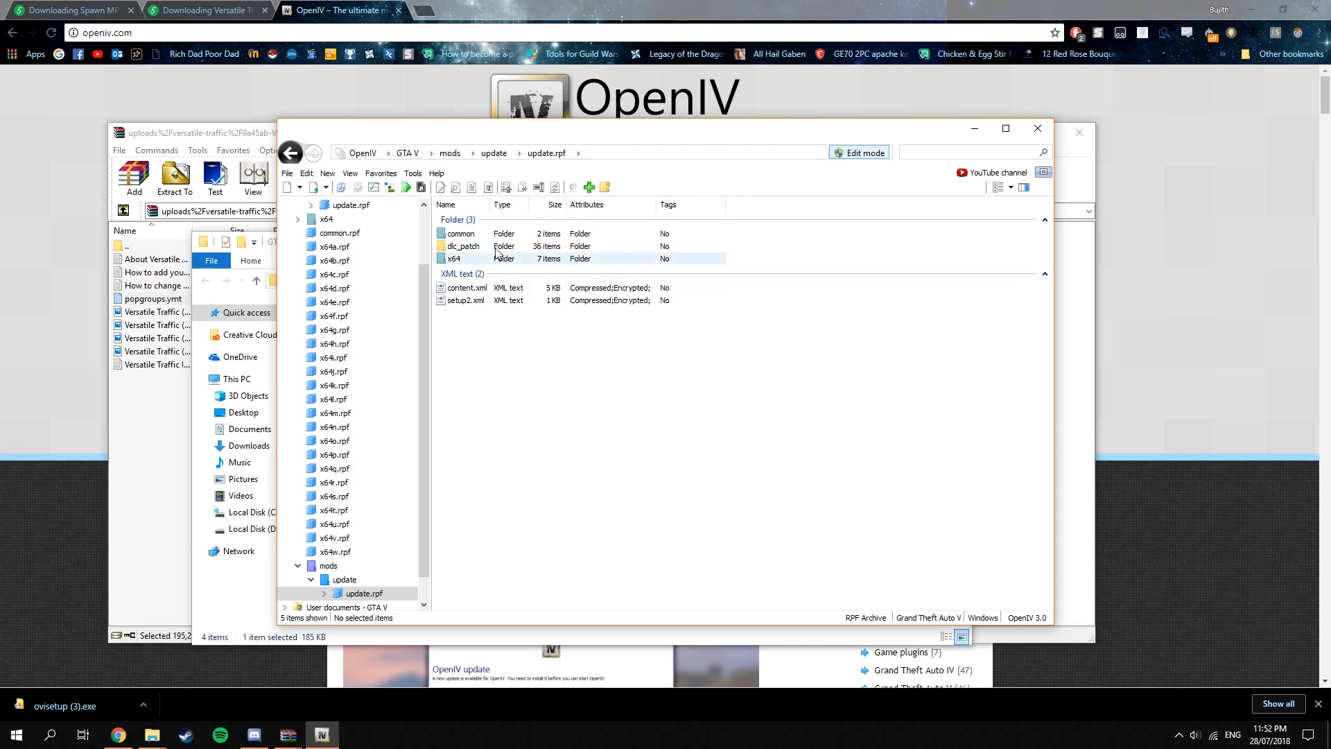
From the GTA V root, open the folder mods > update > update.rpf > x64 > levels > gta5.
left_click(408, 153)
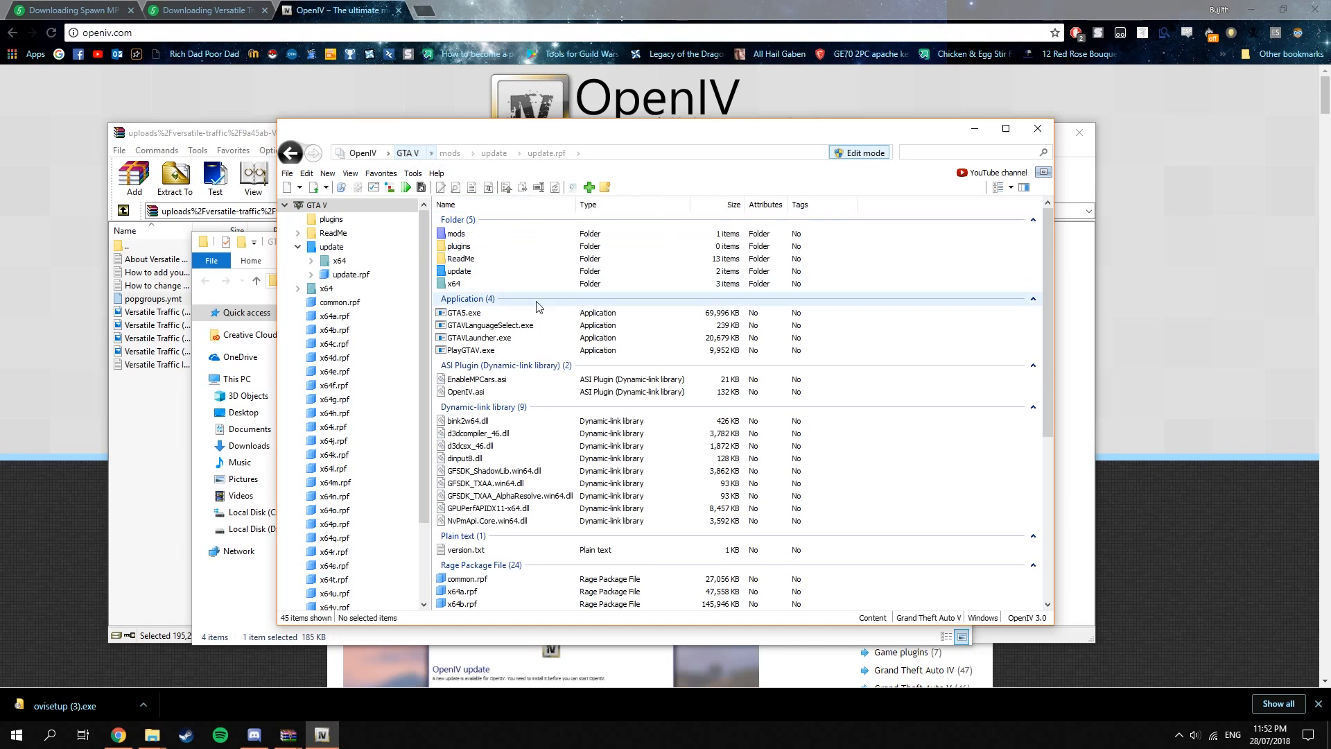
double_click(485, 237)
double_click(515, 238)
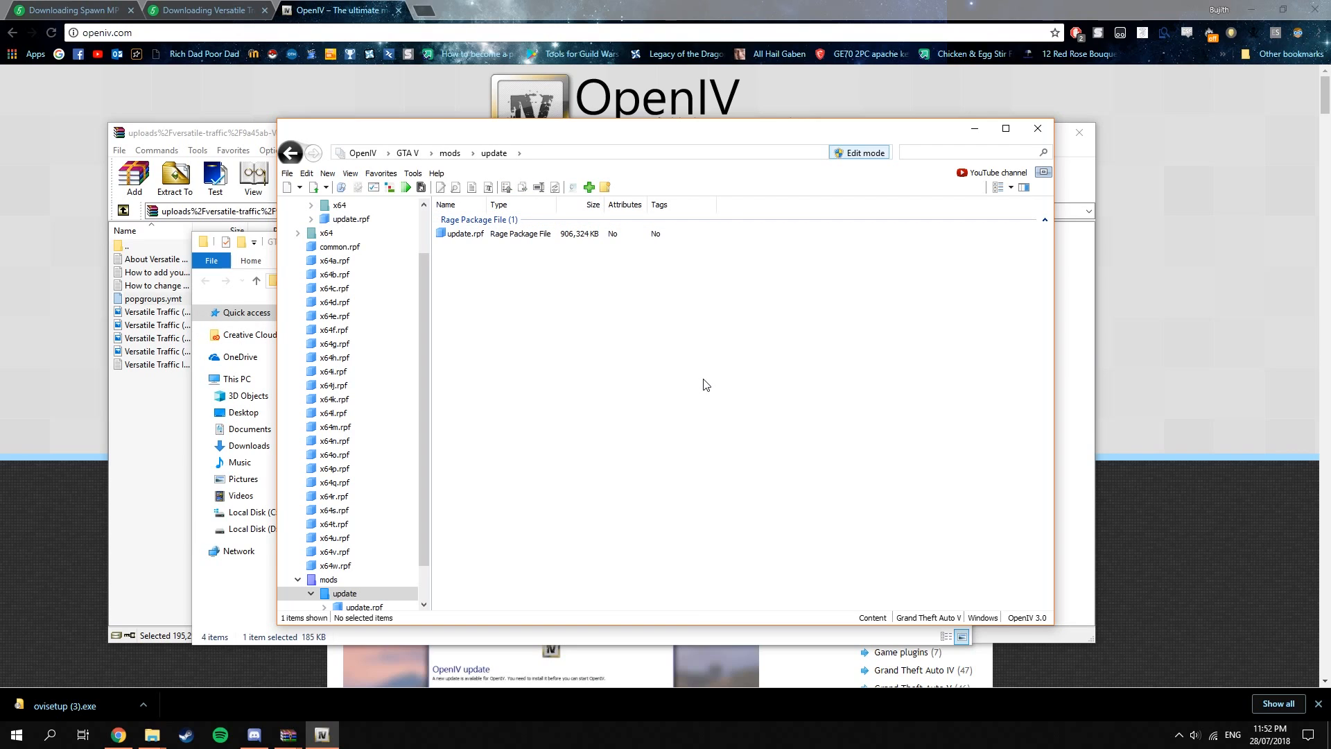
double_click(535, 237)
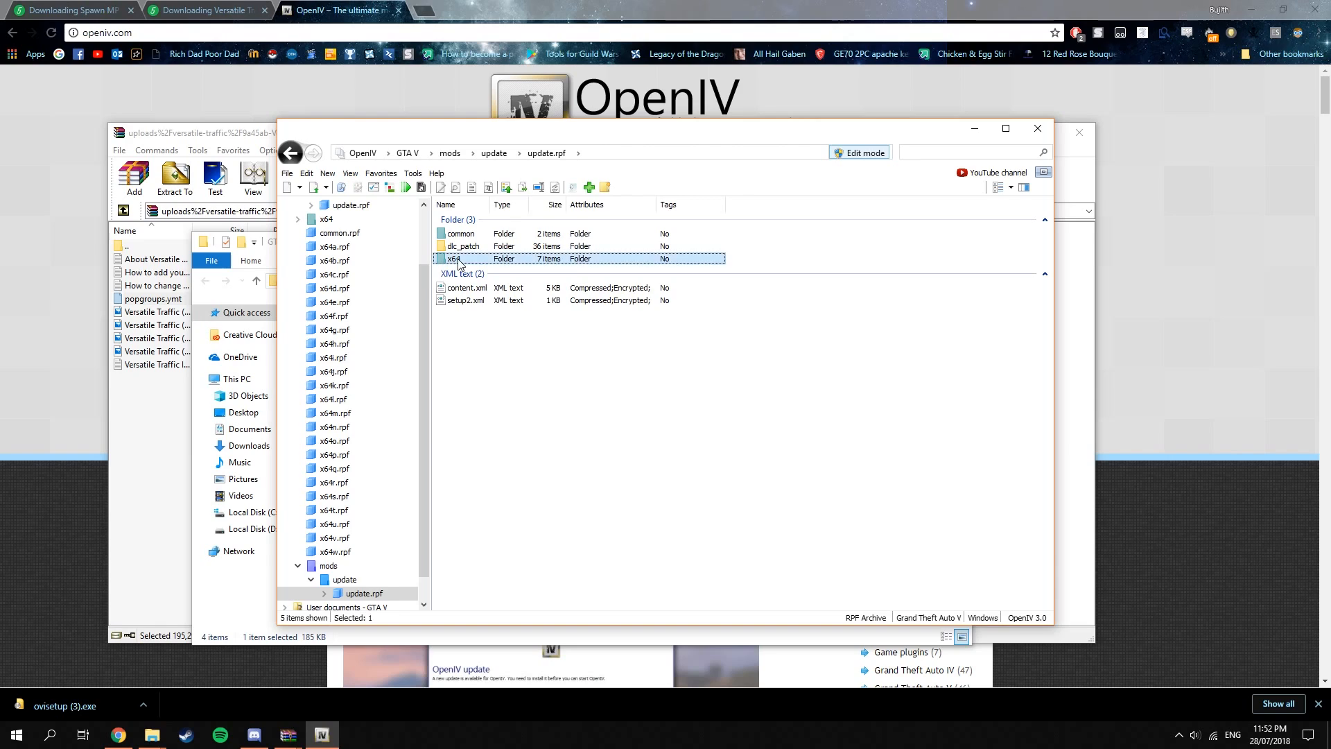
double_click(458, 259)
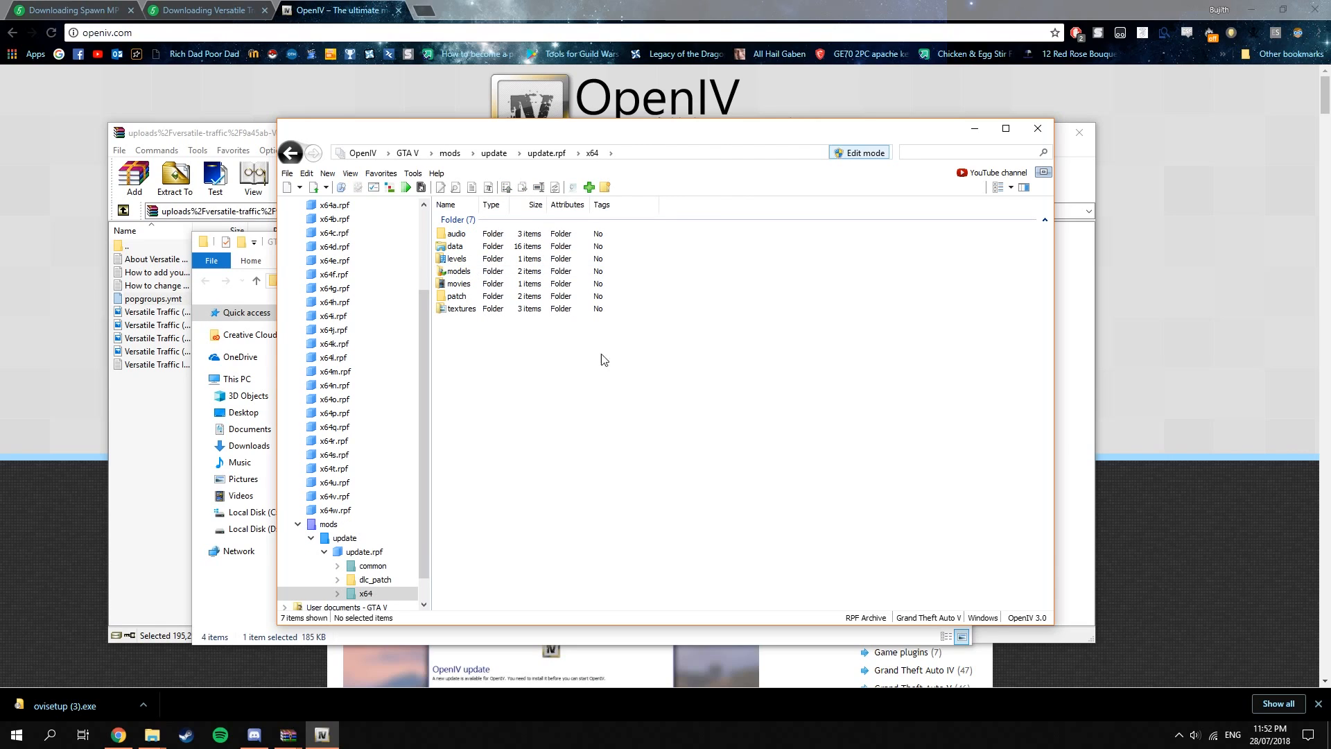
double_click(457, 258)
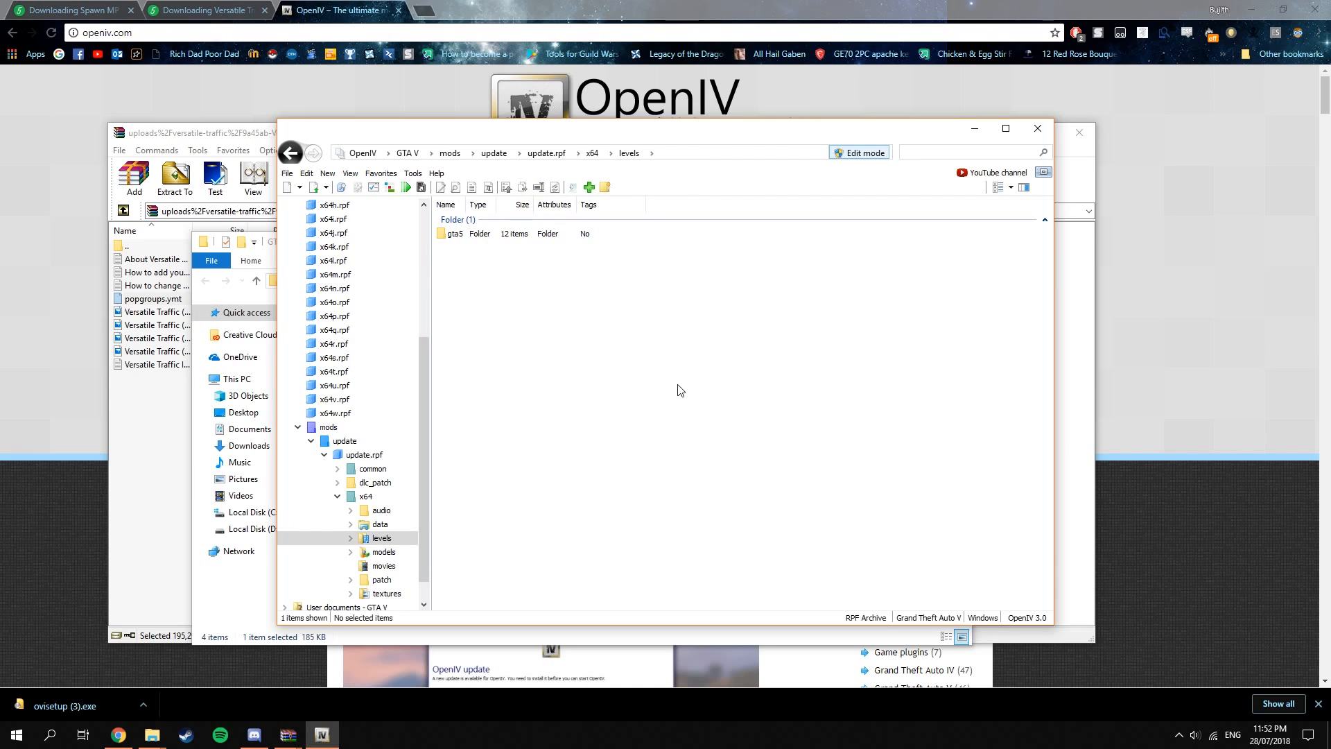
left_click(454, 234)
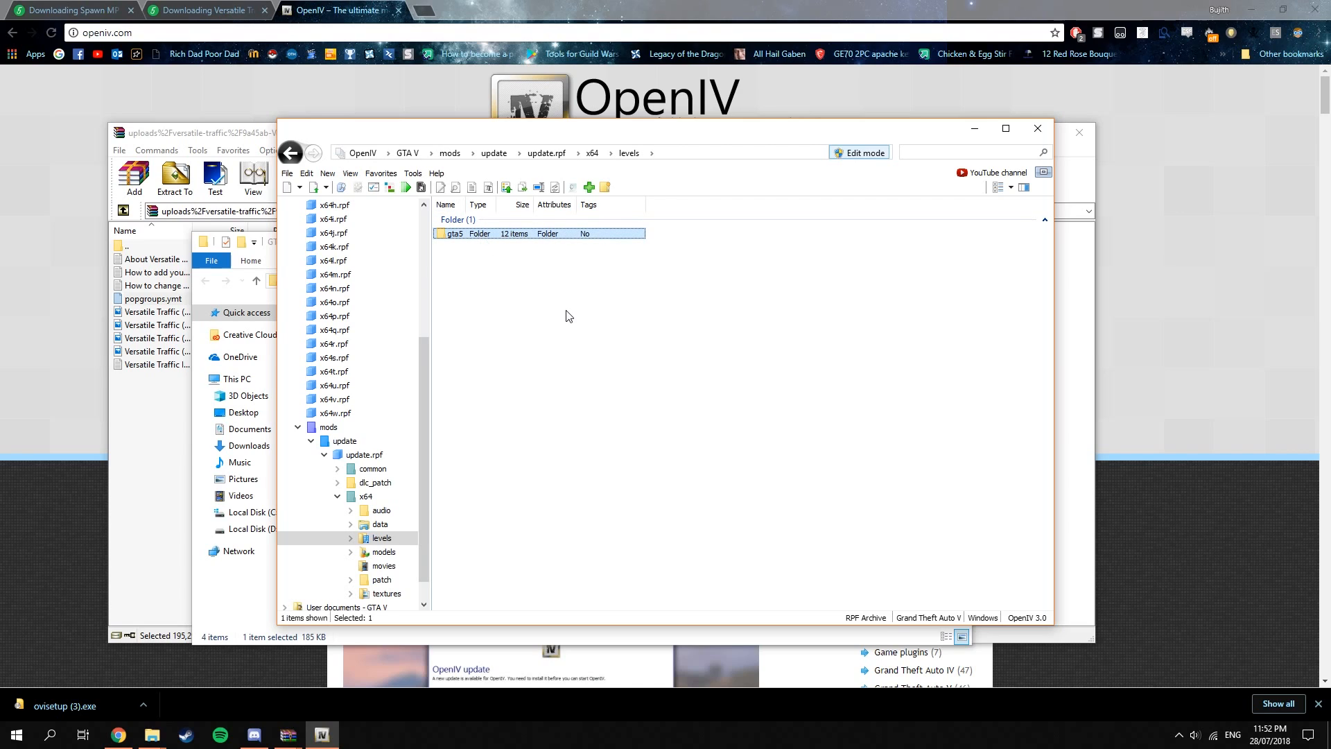
double_click(528, 236)
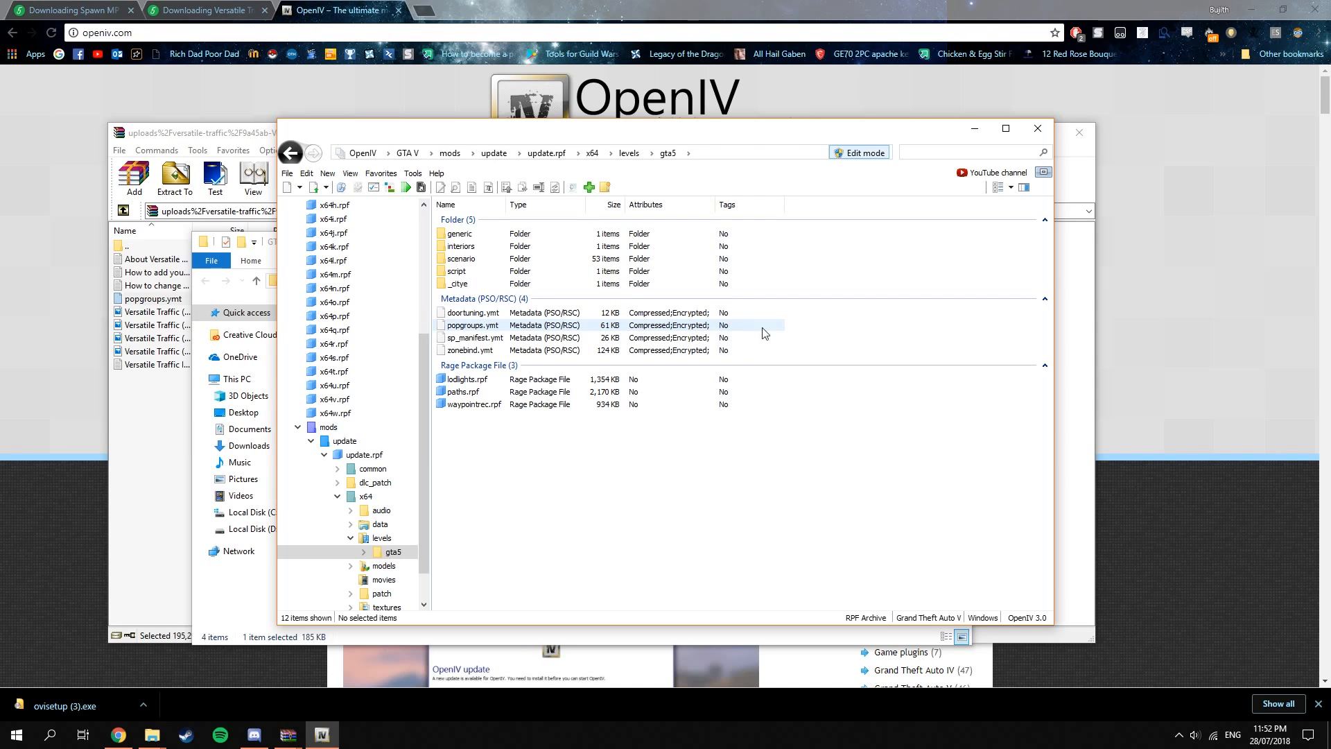
Replace popgroups.ymt in gta5 with the edited copy from the GTA How to get Unreleased Vehicles folder, and launch the game.
left_click(710, 325)
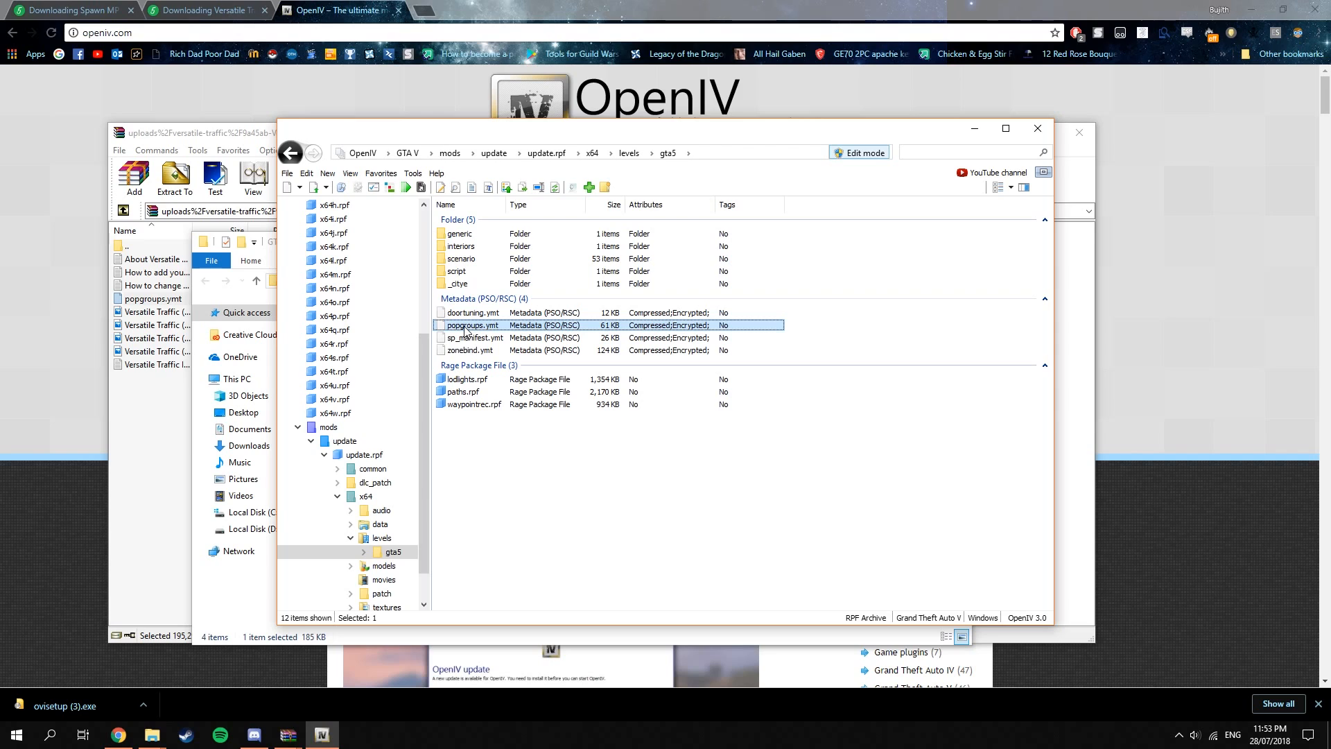
left_click_drag(683, 134, 1096, 96)
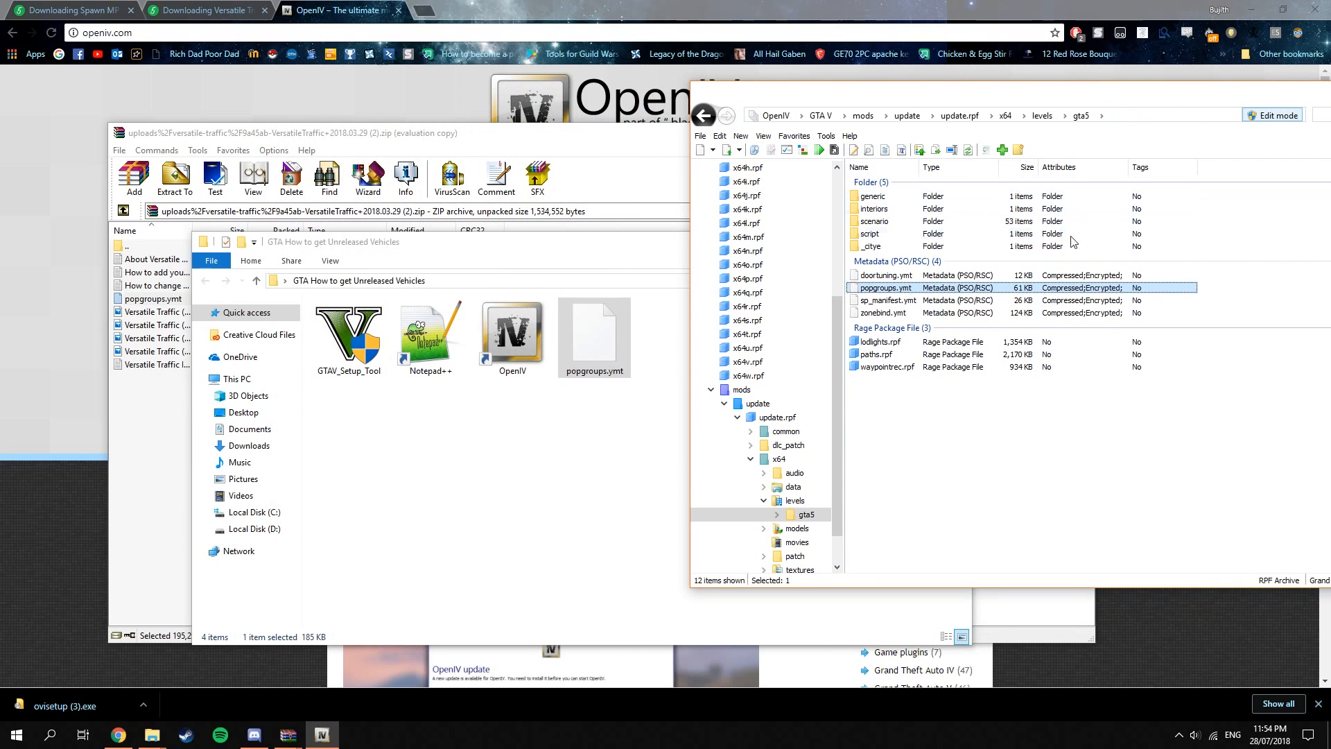
left_click_drag(575, 249, 371, 199)
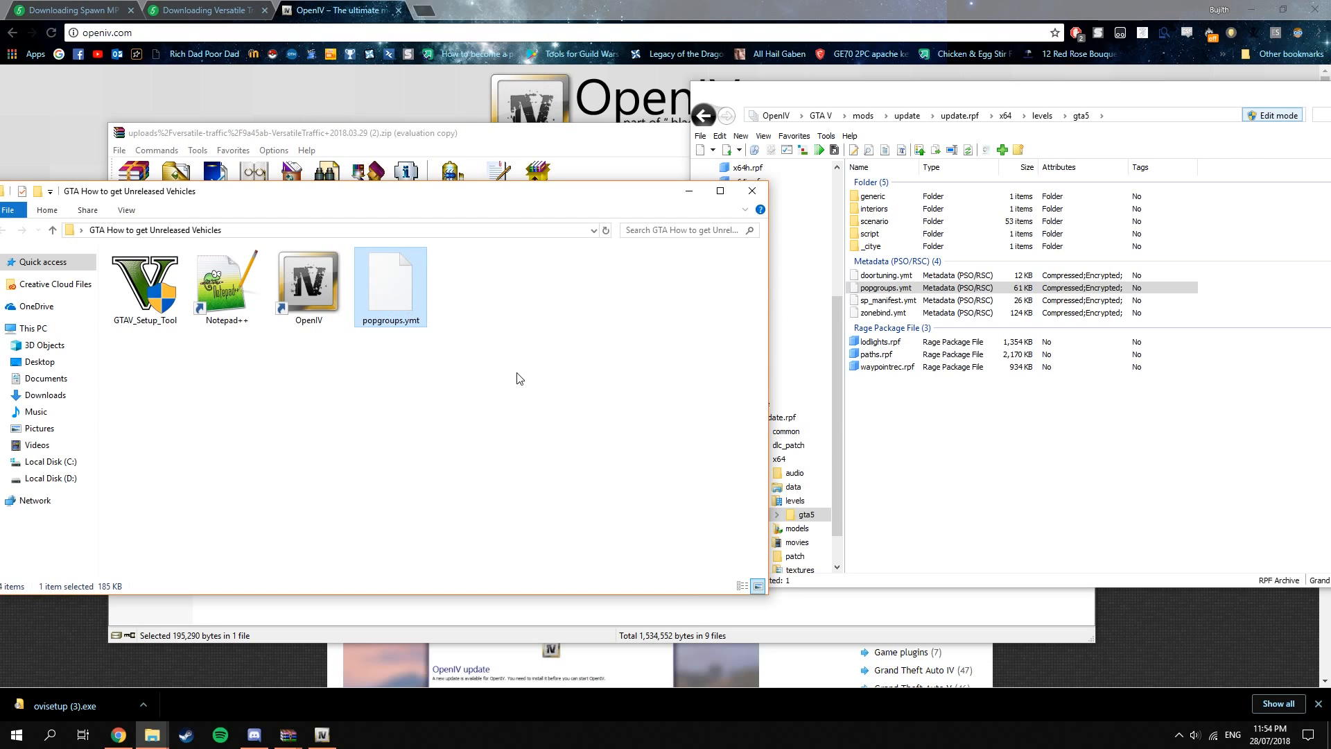
left_click_drag(385, 278, 1238, 296)
left_click_drag(1085, 98, 760, 131)
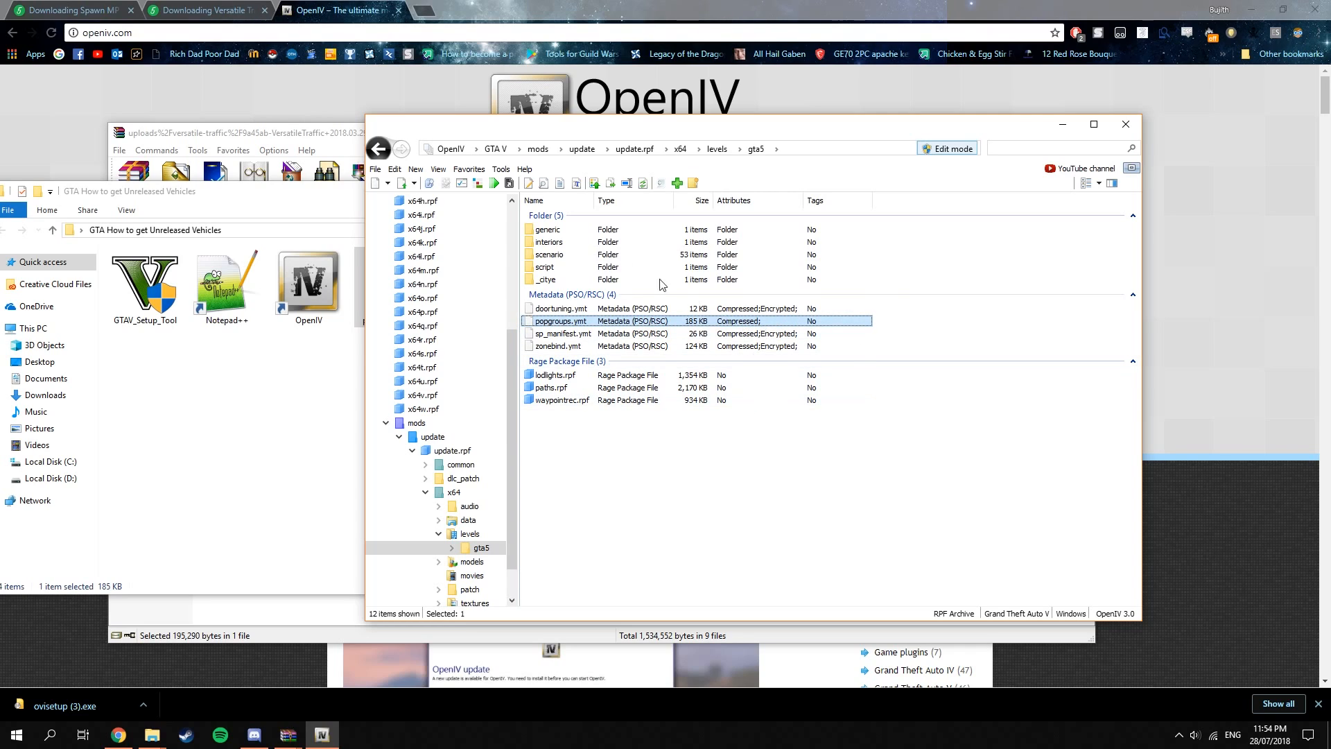
left_click(494, 184)
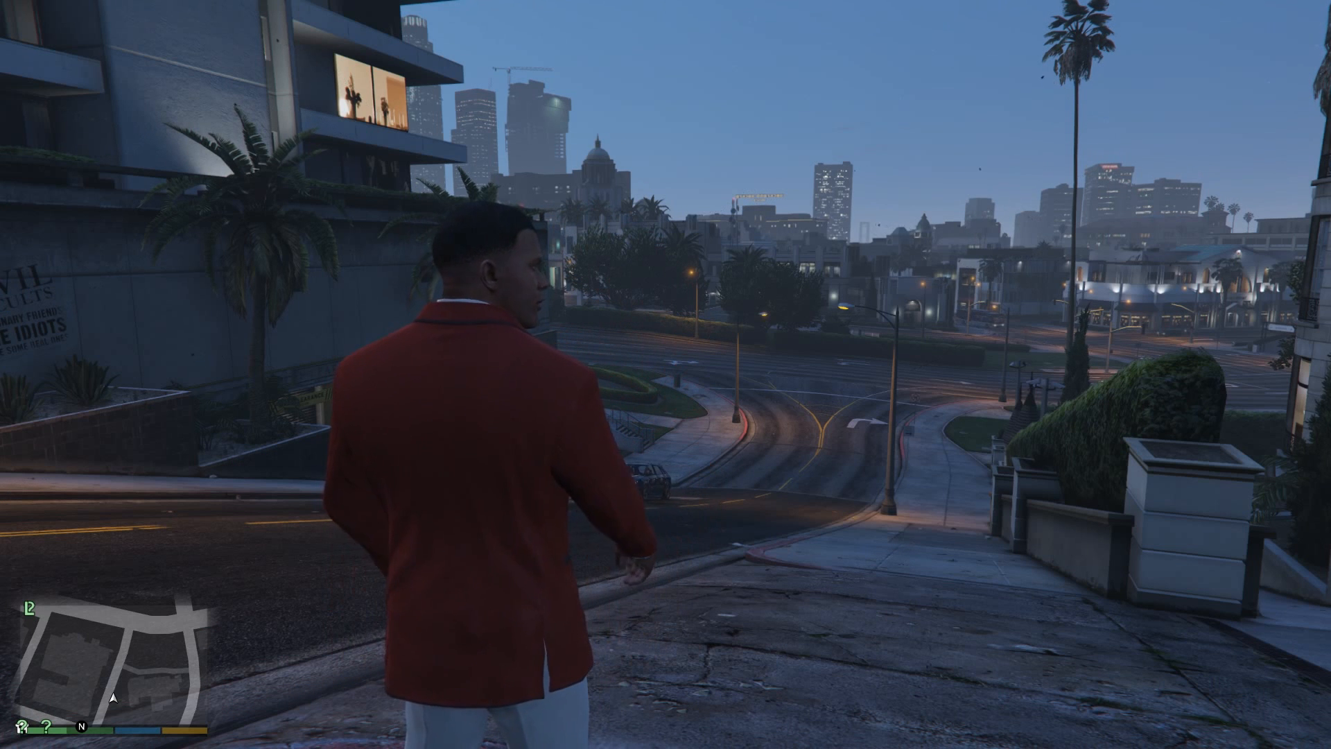